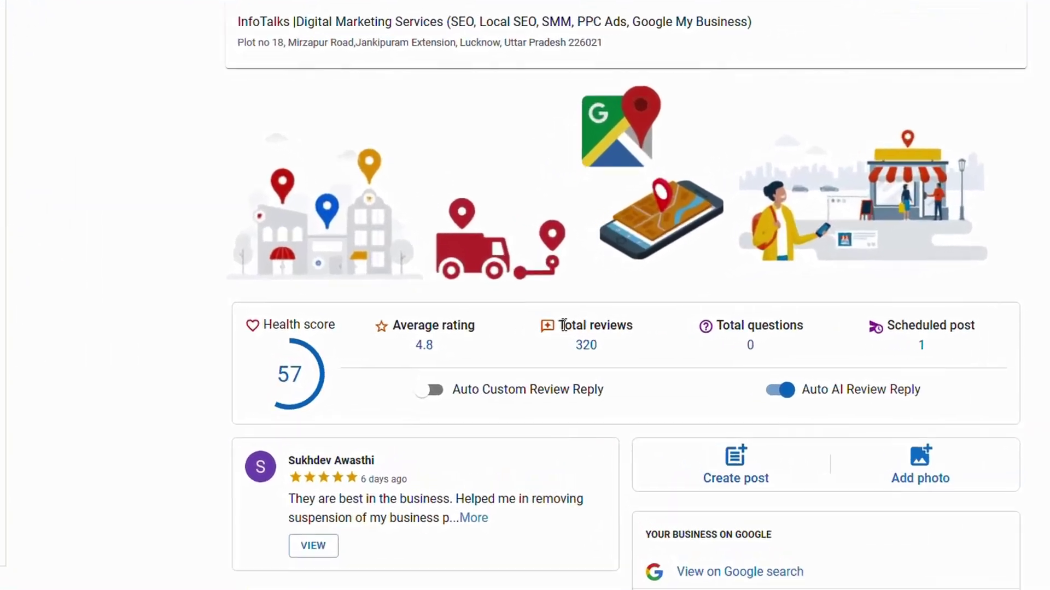
# - Point out the 320 total reviews, then open the Review Scanner from Tools
pyautogui.moveTo(558, 329); pyautogui.dragTo(602, 350)
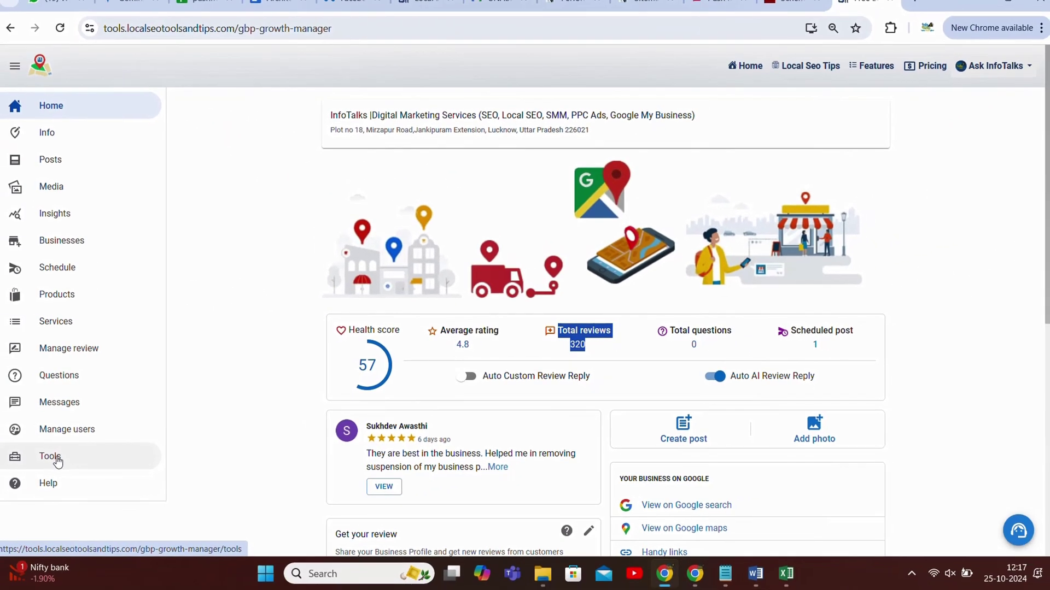
pyautogui.click(58, 462)
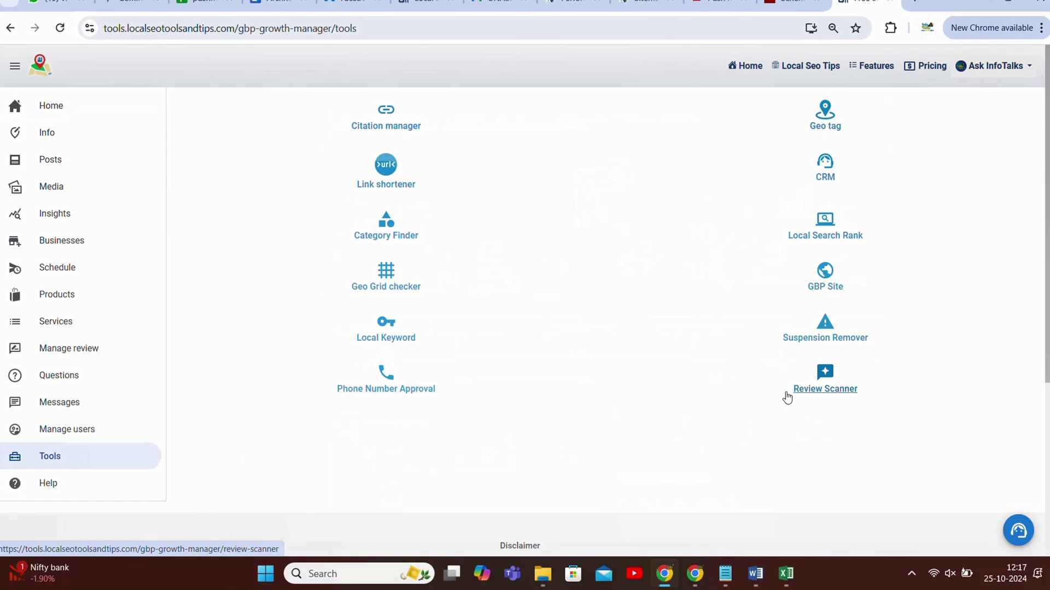
pyautogui.click(836, 393)
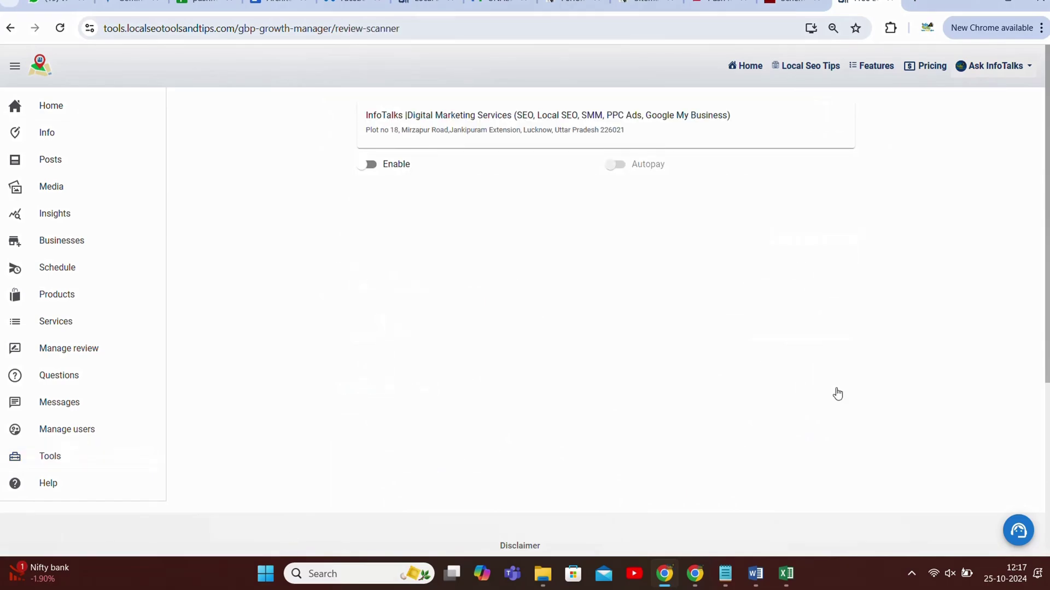
# - Switch on review scanning and point out the 100 tokens per month cost prompt
pyautogui.click(367, 165)
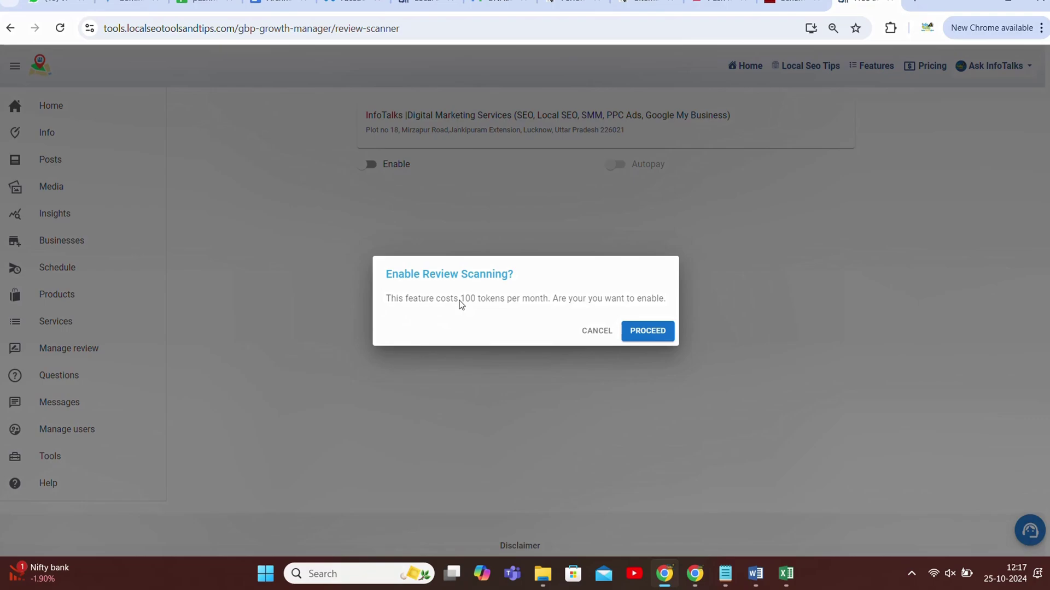
pyautogui.moveTo(388, 299); pyautogui.dragTo(671, 296)
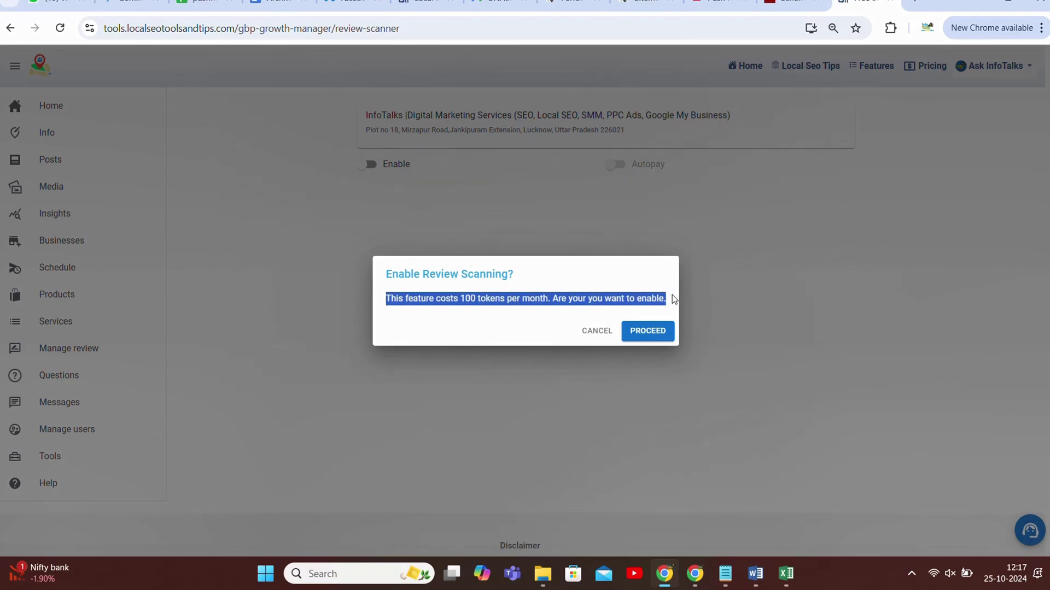
pyautogui.click(514, 331)
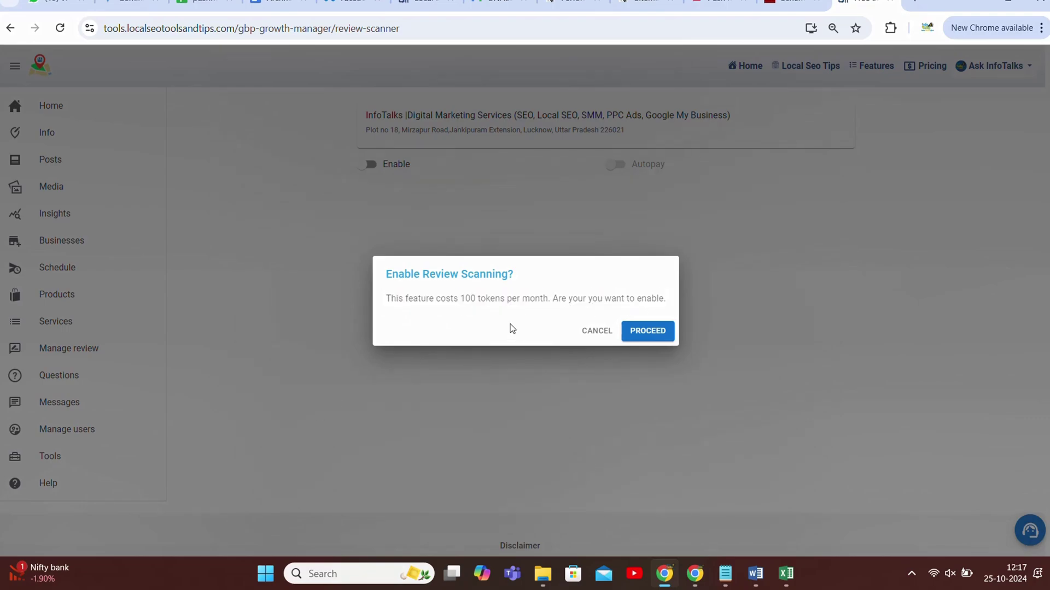
pyautogui.moveTo(387, 275); pyautogui.dragTo(529, 275)
pyautogui.click(531, 279)
# - Confirm enabling the scanner, turn on Autopay, and scan reviews until '320 reviews scanned.' appears
pyautogui.click(645, 334)
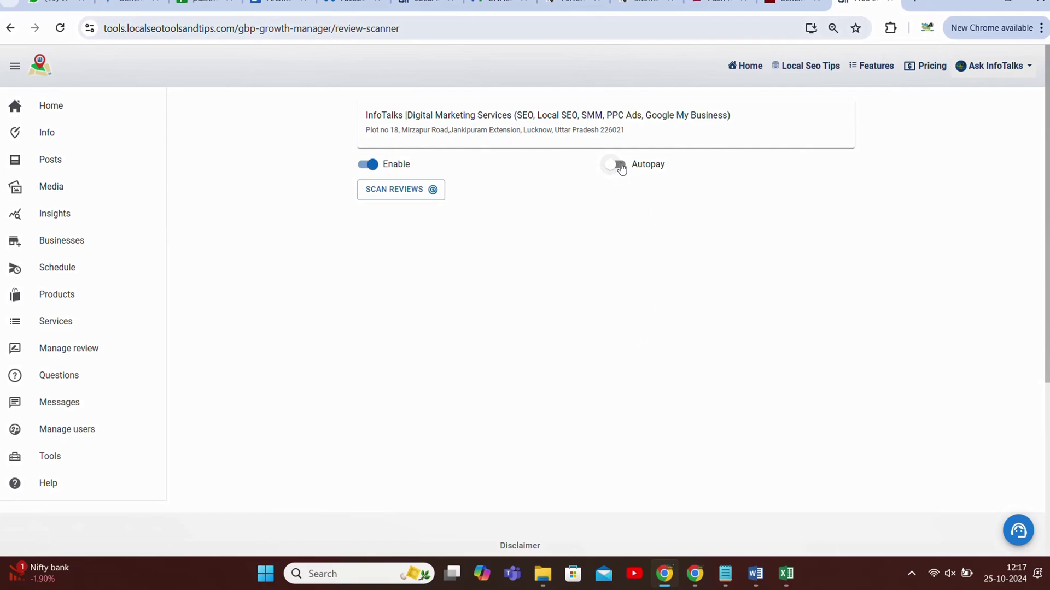
pyautogui.click(616, 164)
pyautogui.click(419, 195)
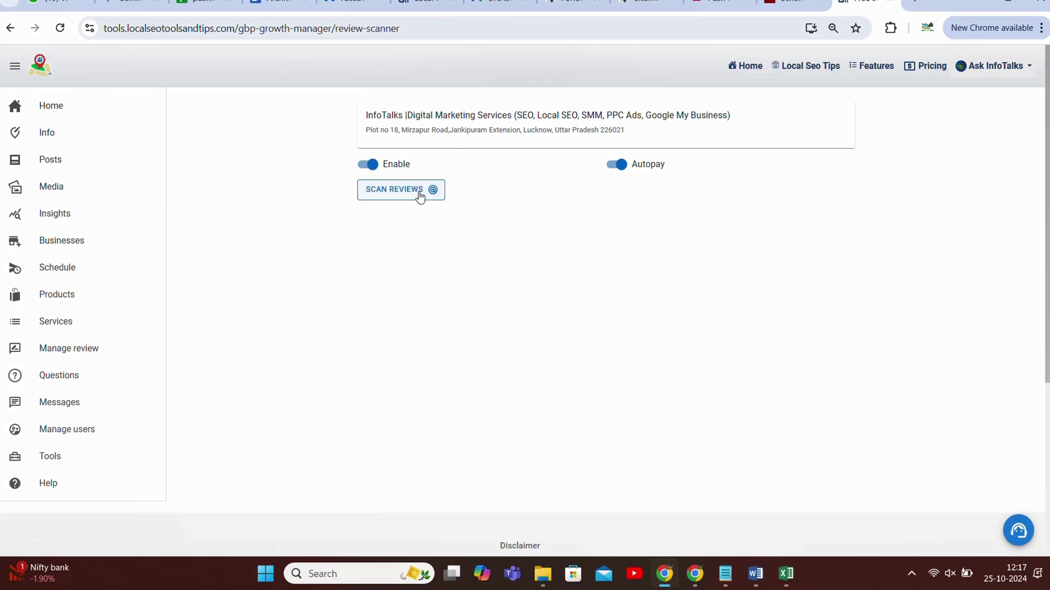
pyautogui.click(403, 197)
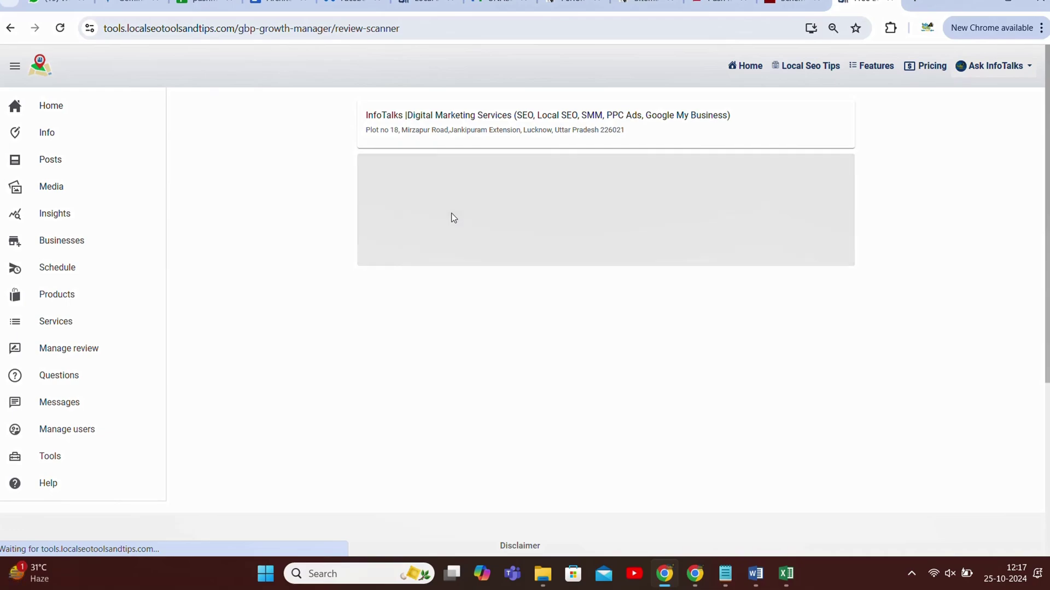
pyautogui.click(419, 202)
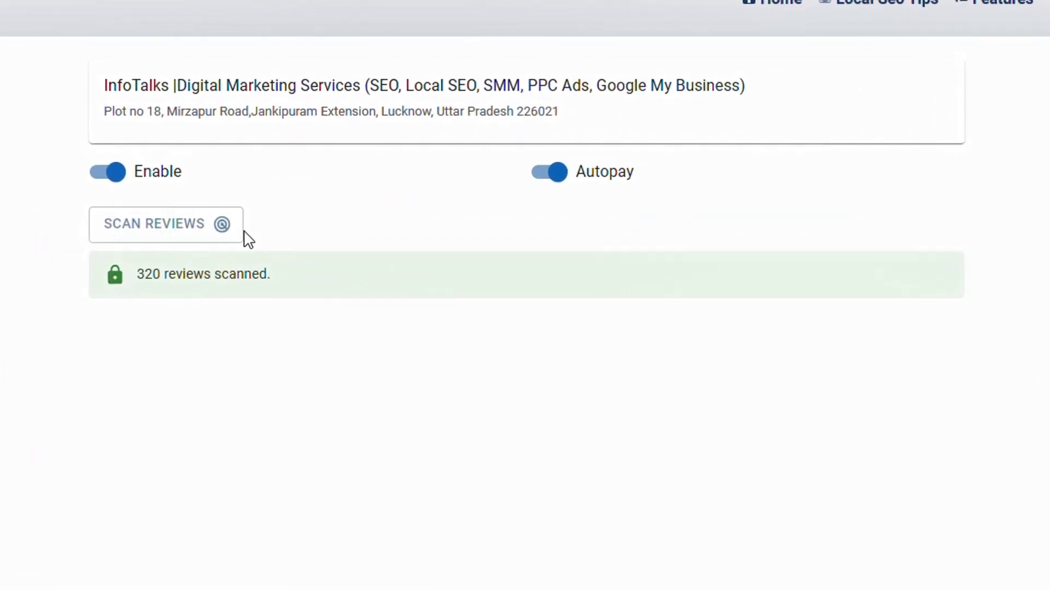
pyautogui.moveTo(139, 270); pyautogui.dragTo(286, 281)
pyautogui.click(142, 347)
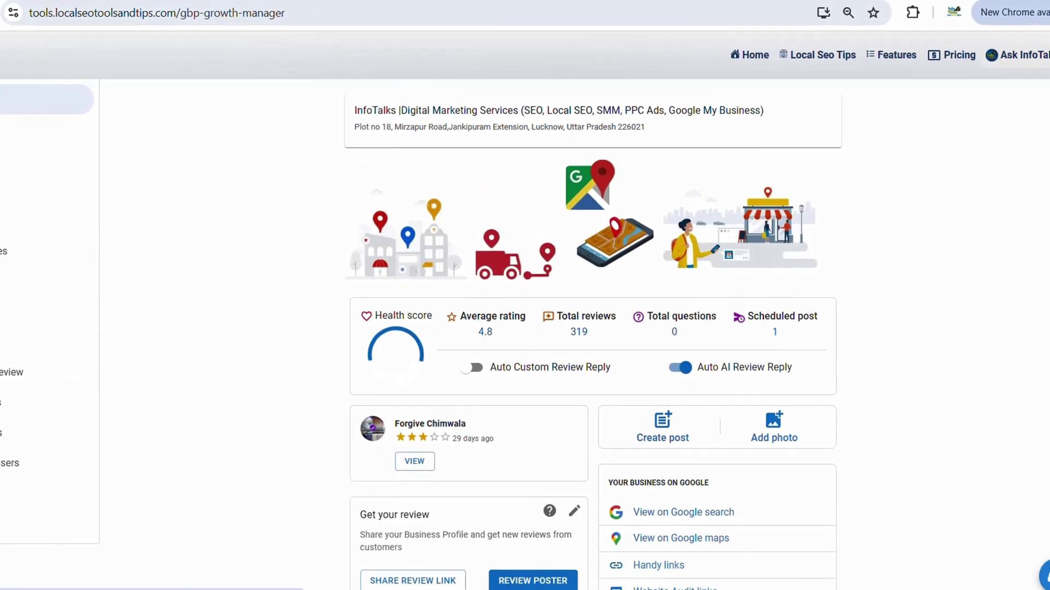
# - Reload the Home dashboard and point out the Total reviews value now at 319
pyautogui.press('F5')
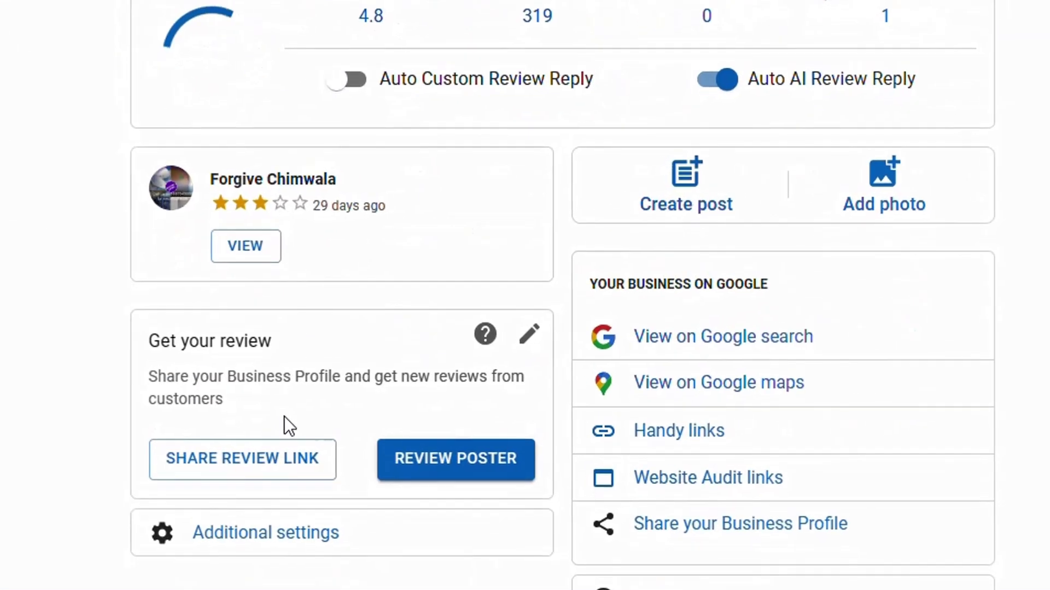
pyautogui.scroll(2, 466, 376)
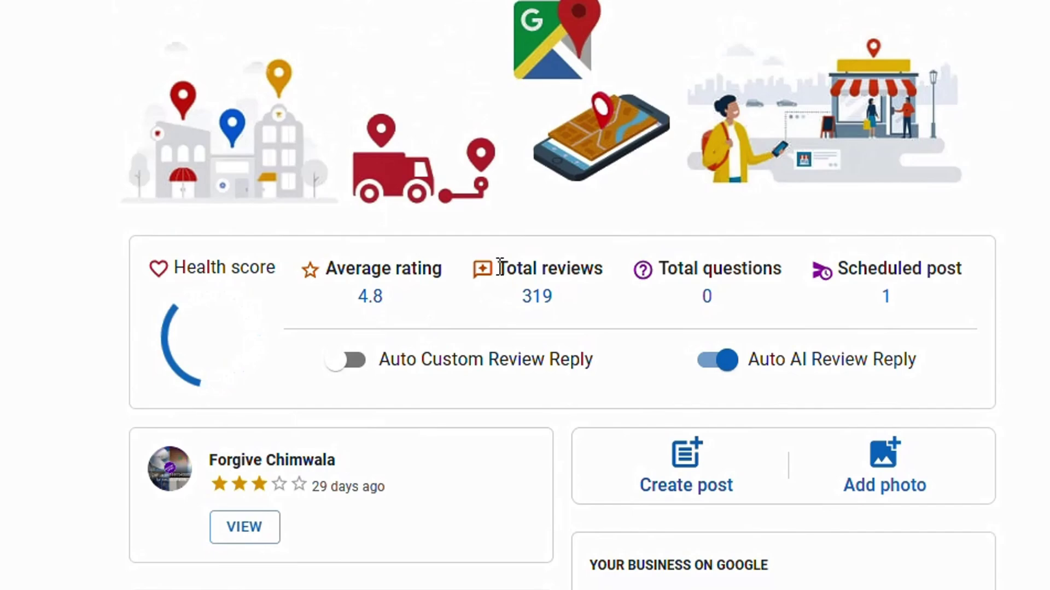
pyautogui.moveTo(498, 265); pyautogui.dragTo(556, 304)
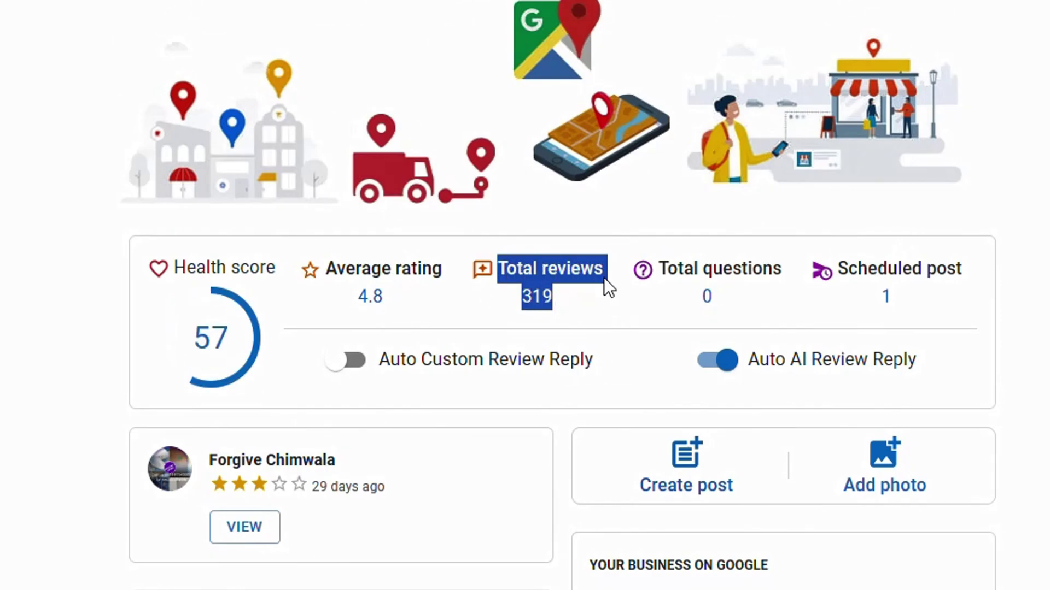
pyautogui.click(557, 312)
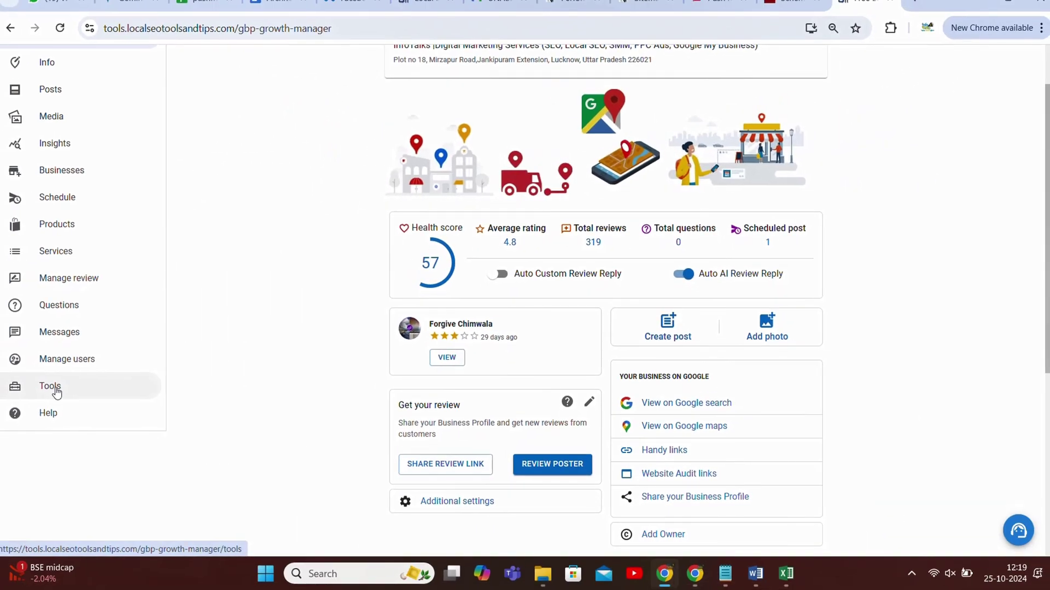
# - Rescan reviews in the Review Scanner and open the MISSING REVIEWS (1) list
pyautogui.click(55, 388)
pyautogui.click(811, 390)
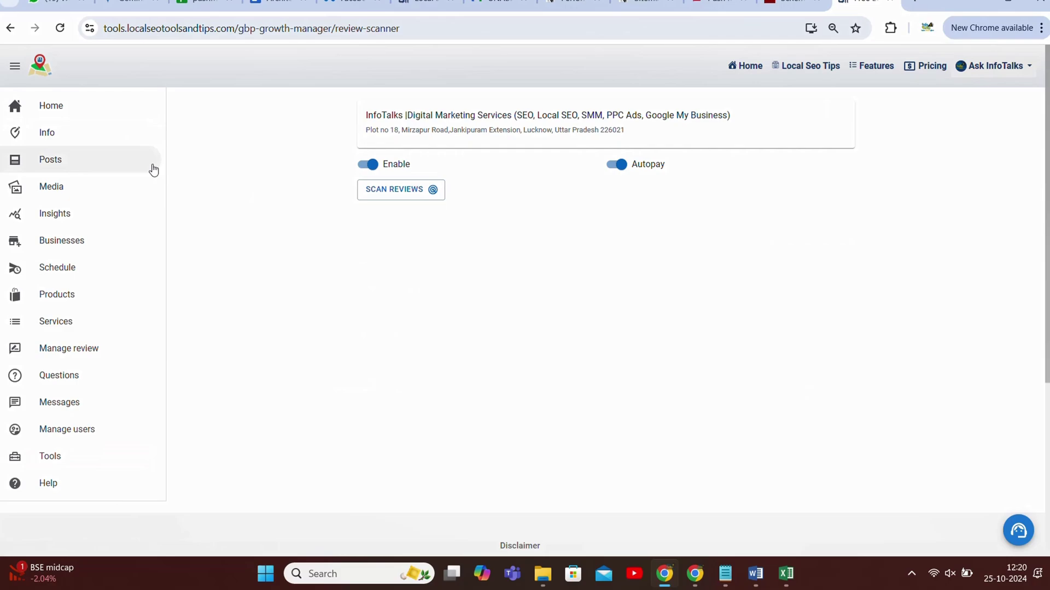
pyautogui.click(153, 170)
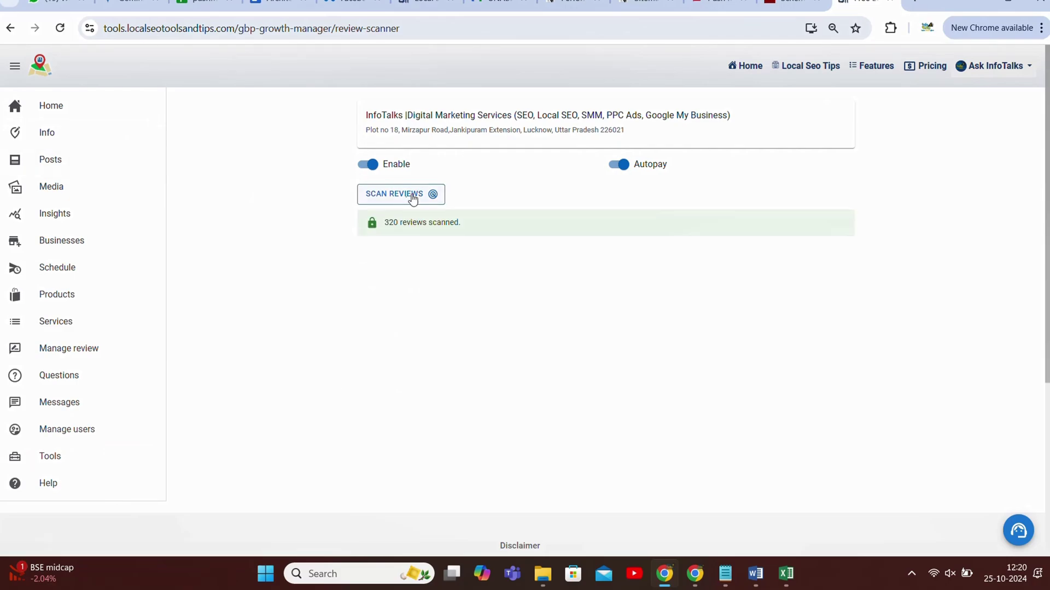
pyautogui.click(413, 199)
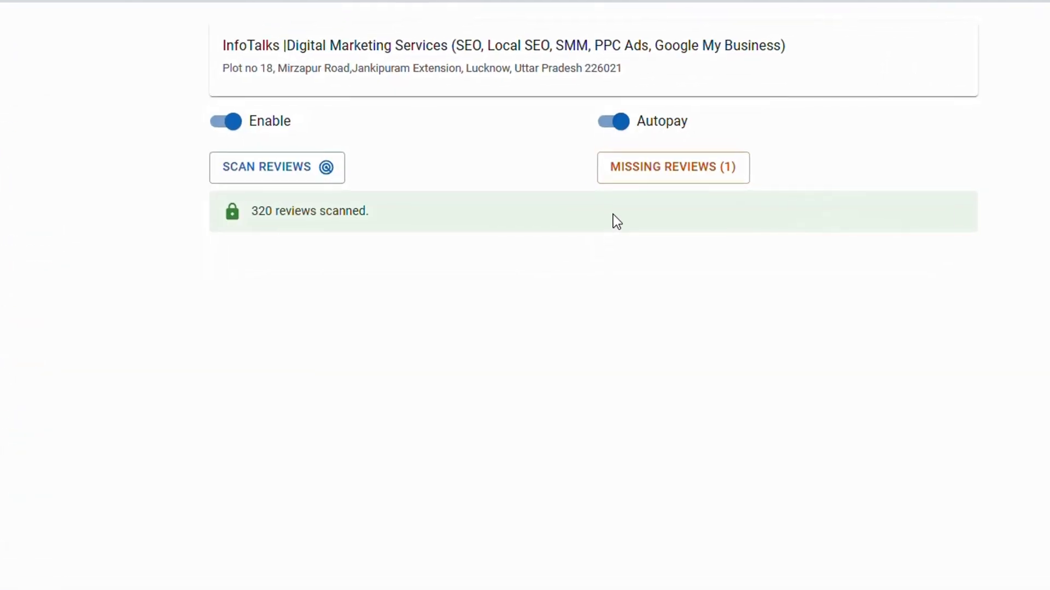
pyautogui.click(641, 174)
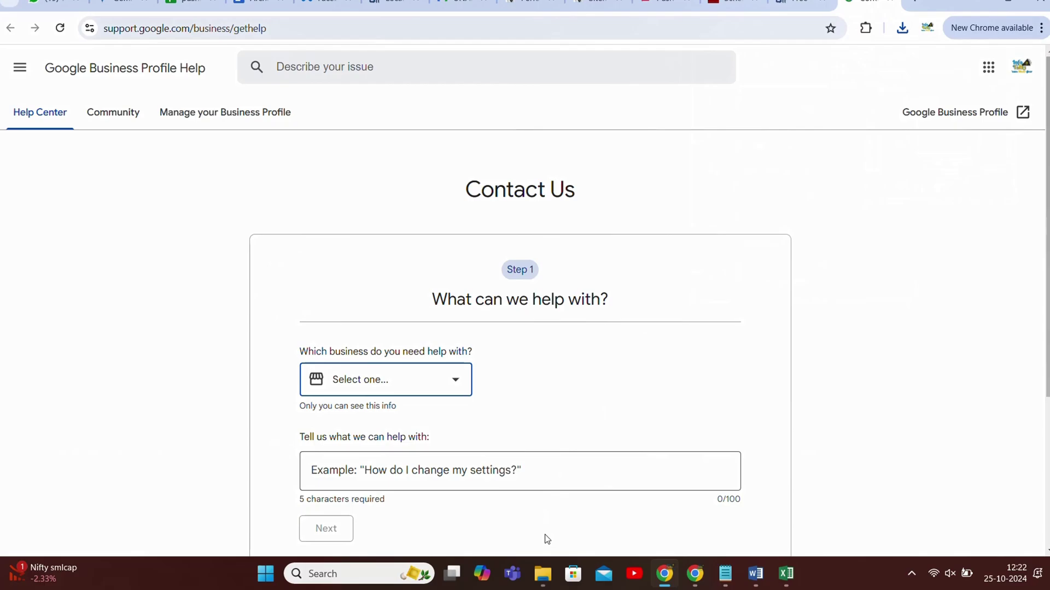
# - Drag the missing-review PNG from Downloads onto Chrome to view it in a tab
pyautogui.click(543, 574)
pyautogui.moveTo(386, 203); pyautogui.dragTo(959, 11)
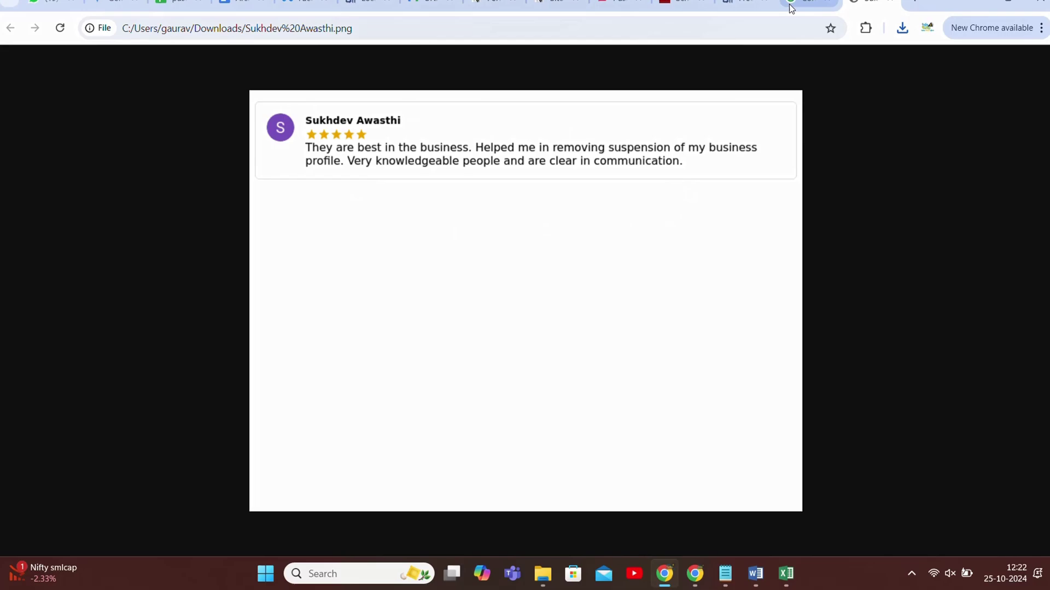
# - Point out the missing five-star review's date, 19-10-2024, in the Missing Reviews list
pyautogui.click(747, 5)
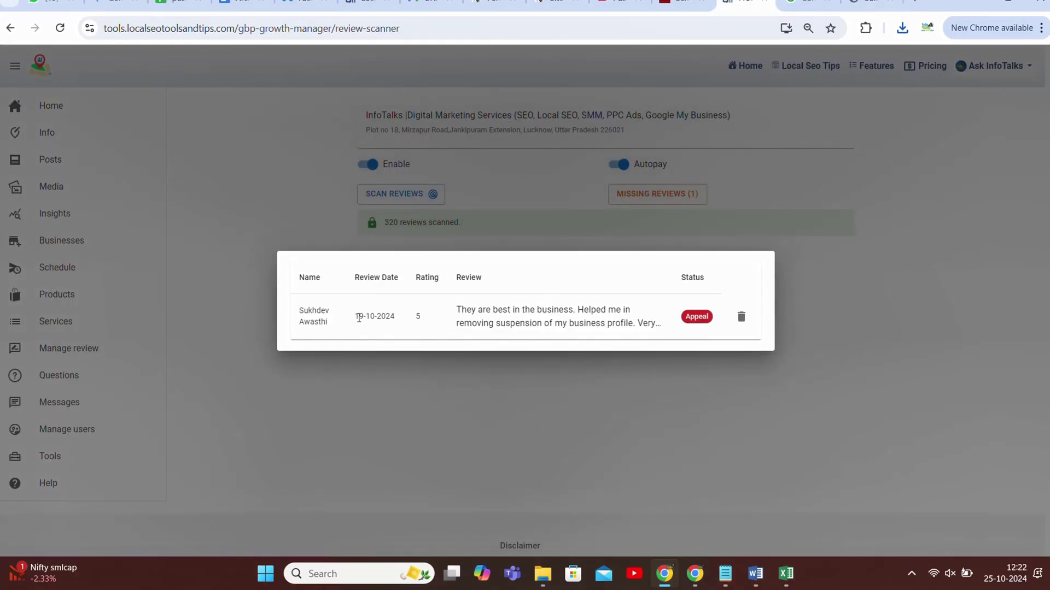
pyautogui.moveTo(366, 318); pyautogui.dragTo(399, 323)
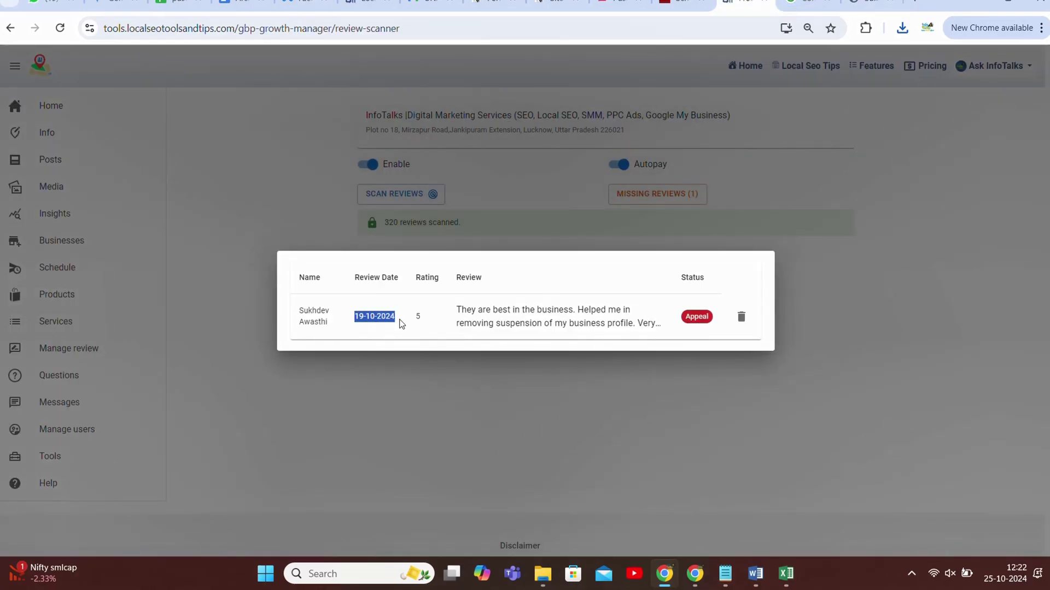
pyautogui.click(356, 318)
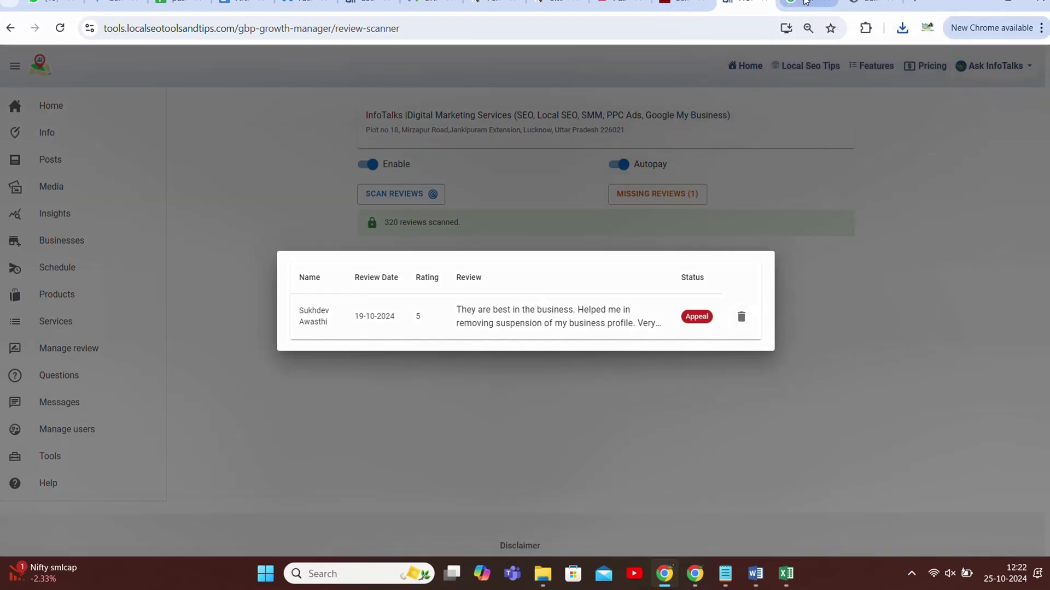
pyautogui.moveTo(805, 2)
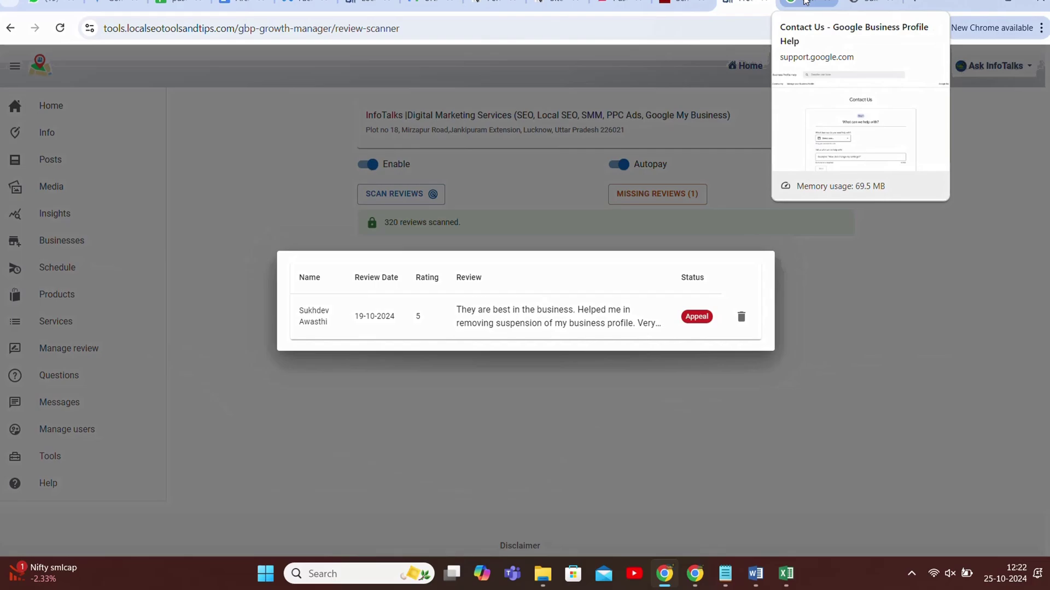
# - Open the 'Which business do you need help with?' dropdown and search for 'info'
pyautogui.click(805, 2)
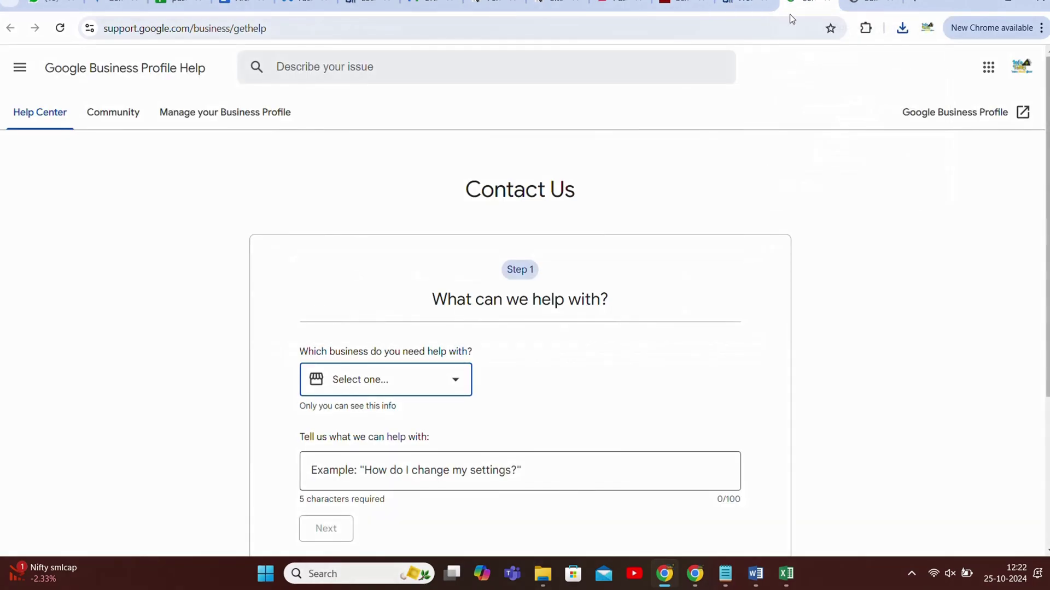
pyautogui.scroll(-2, 580, 361)
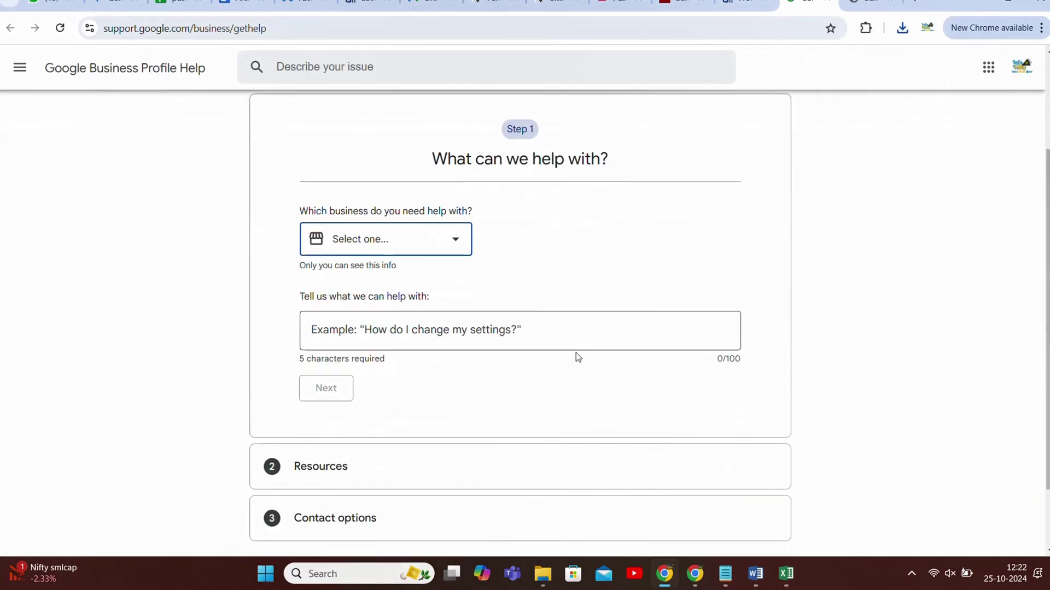
pyautogui.click(431, 242)
pyautogui.scroll(-1, 405, 366)
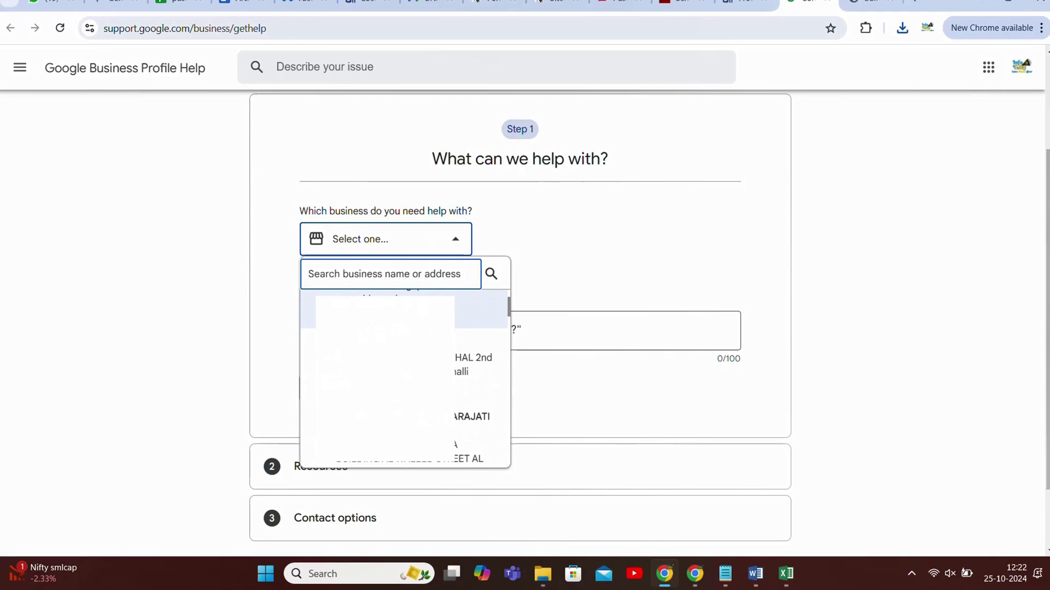
pyautogui.scroll(-5, 405, 365)
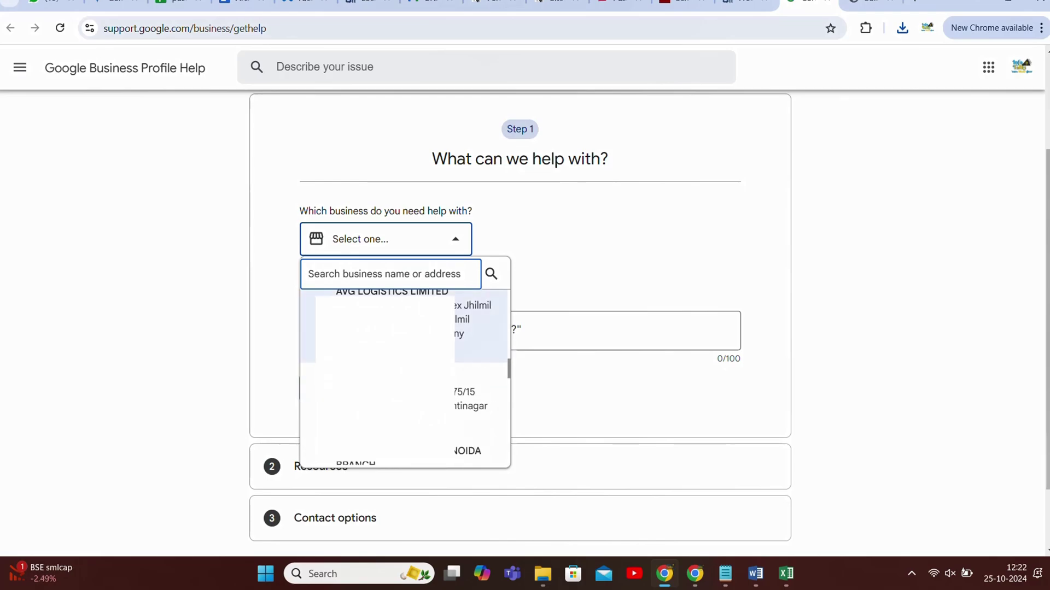
pyautogui.scroll(3, 405, 365)
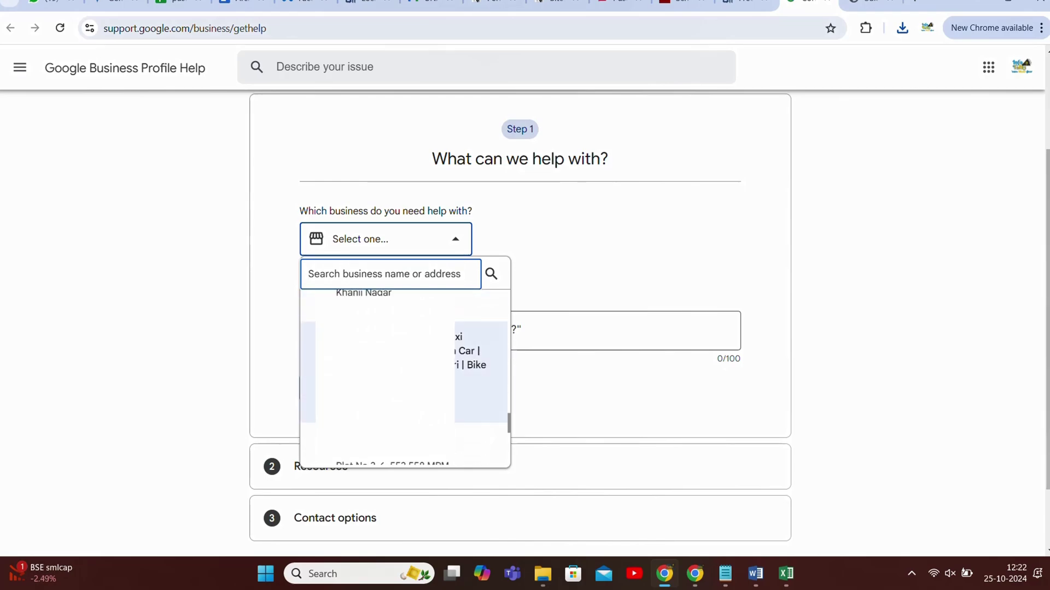
pyautogui.scroll(3, 404, 377)
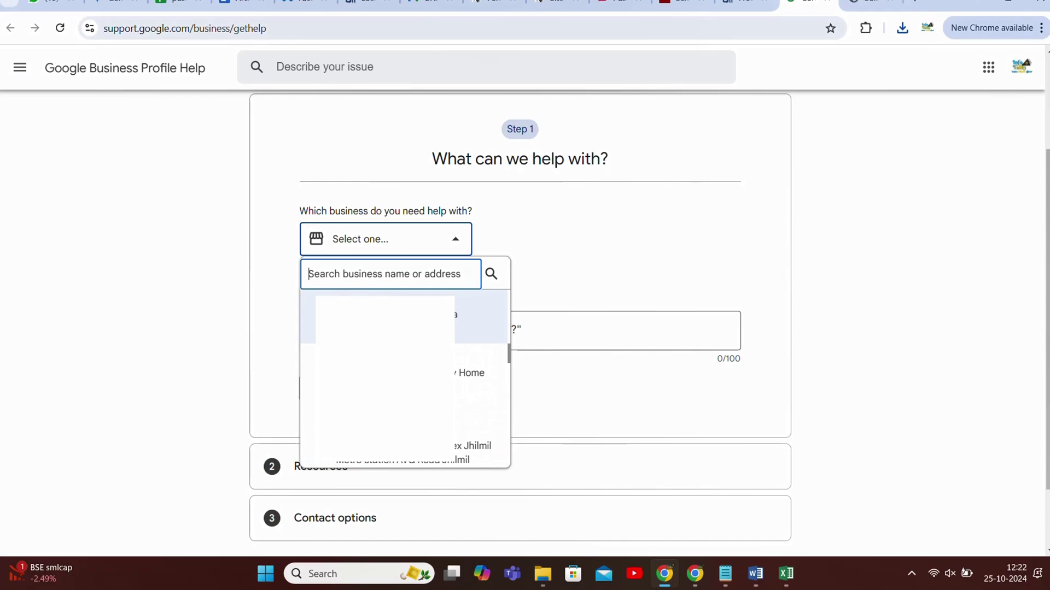
pyautogui.write('info')
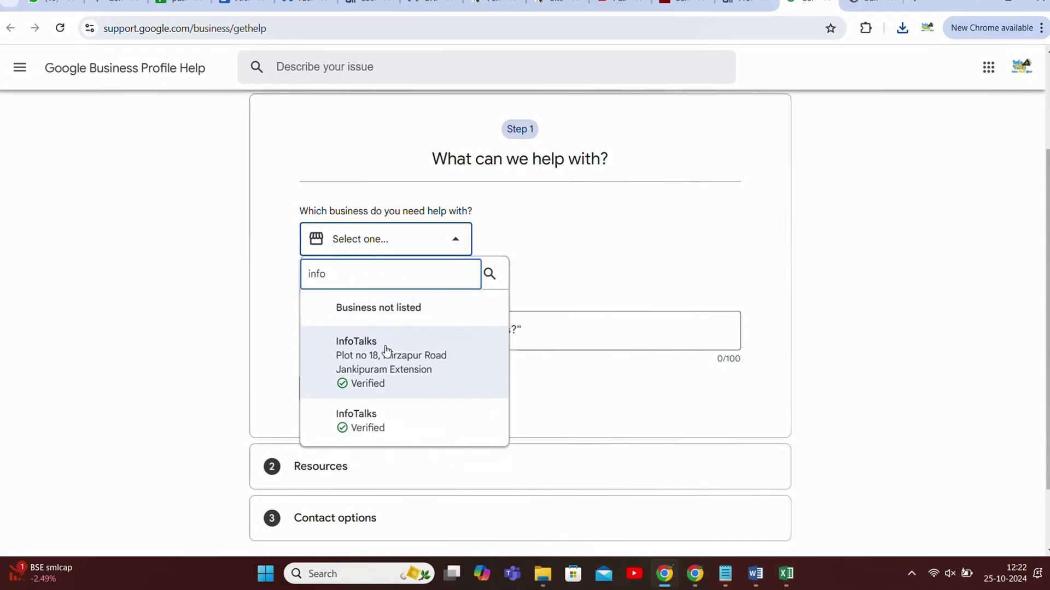
# - Select InfoTalks (Verified) and describe the problem as 'review missing'
pyautogui.click(385, 360)
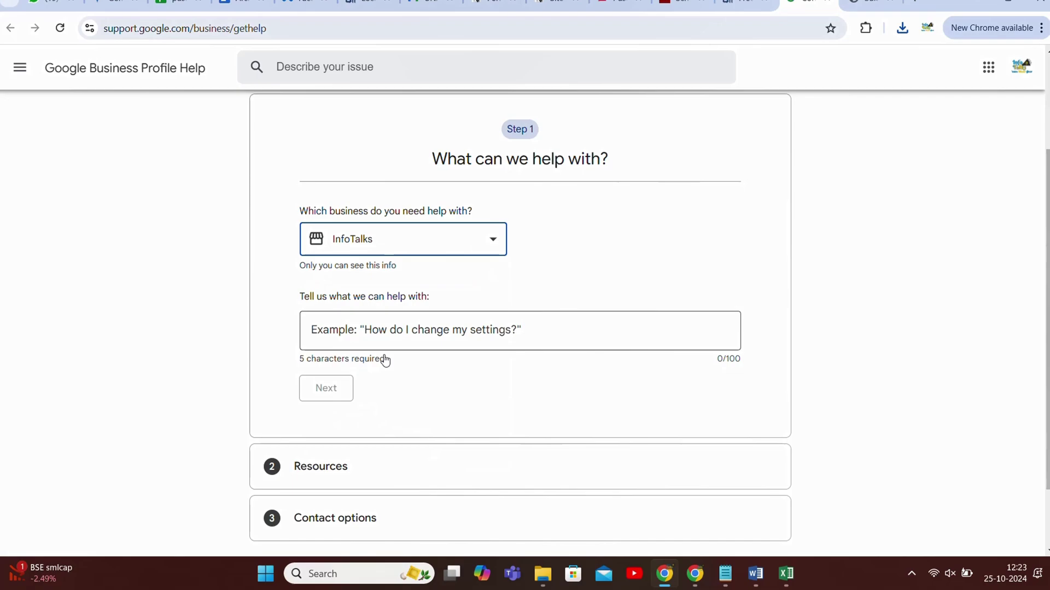
pyautogui.click(391, 338)
pyautogui.write('re')
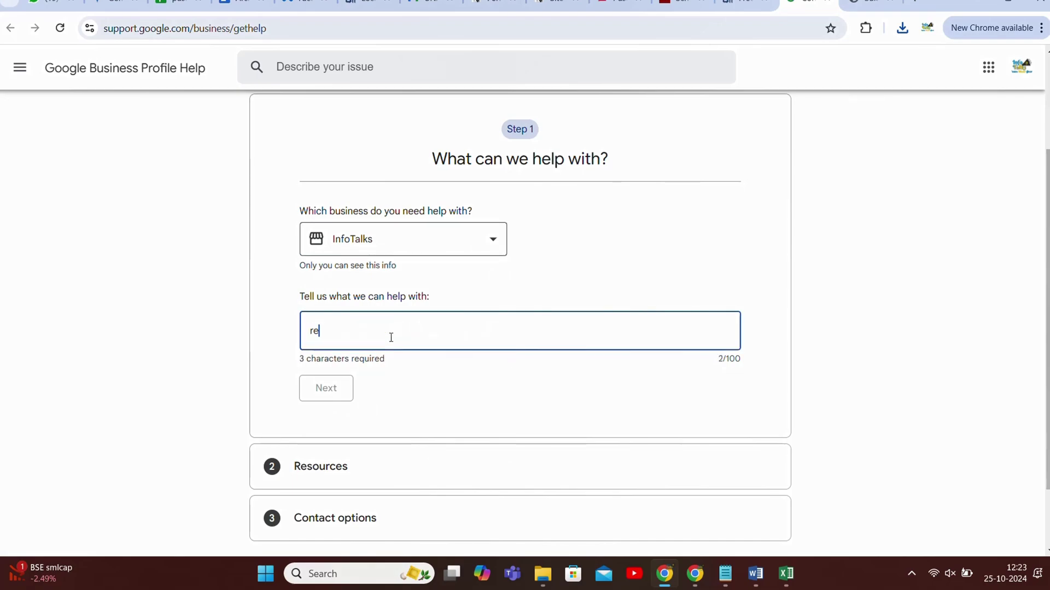
pyautogui.write('view missing')
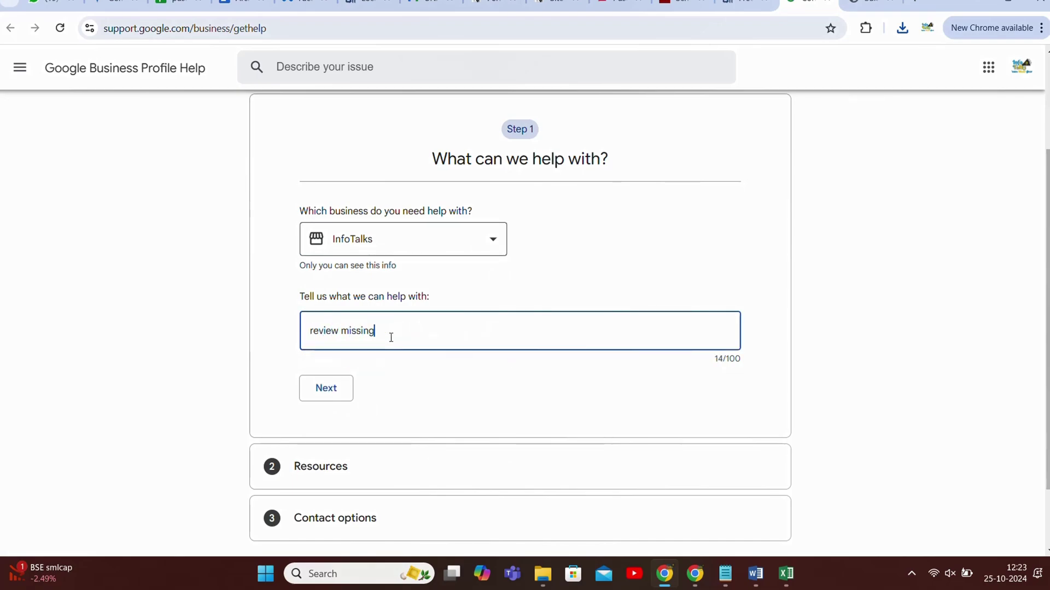
pyautogui.click(334, 390)
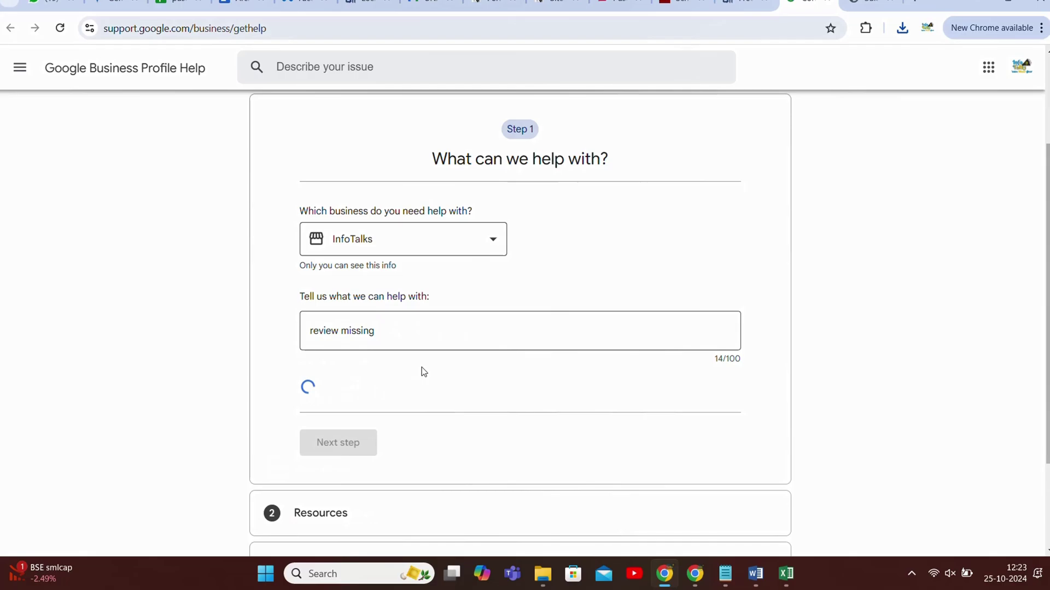
# - Pick the 'Review missing' issue and advance to Step 3 Contact options
pyautogui.click(341, 416)
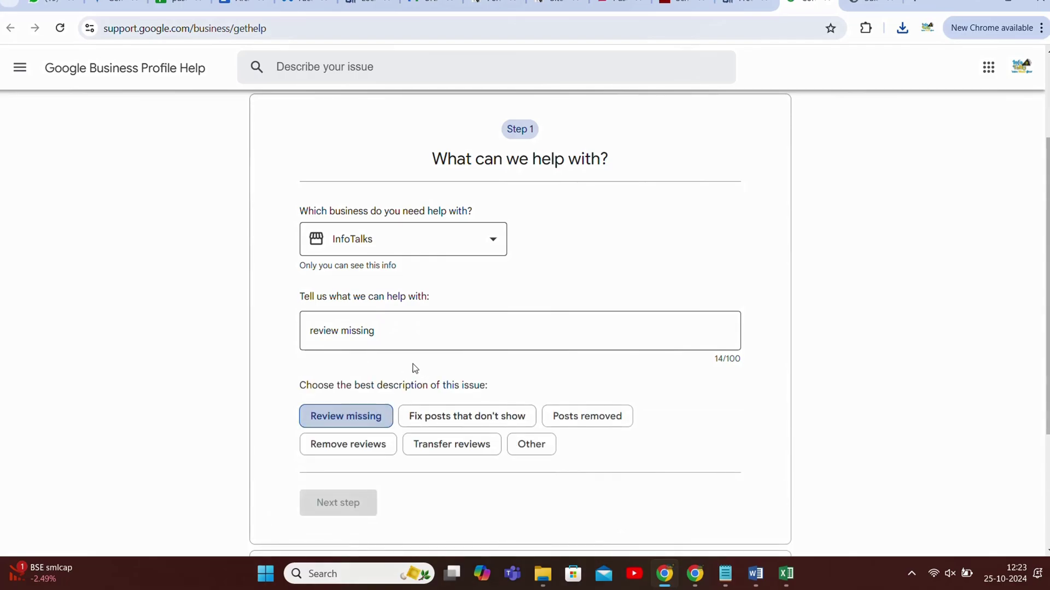
pyautogui.scroll(-3, 413, 368)
pyautogui.click(343, 314)
pyautogui.scroll(-4, 343, 314)
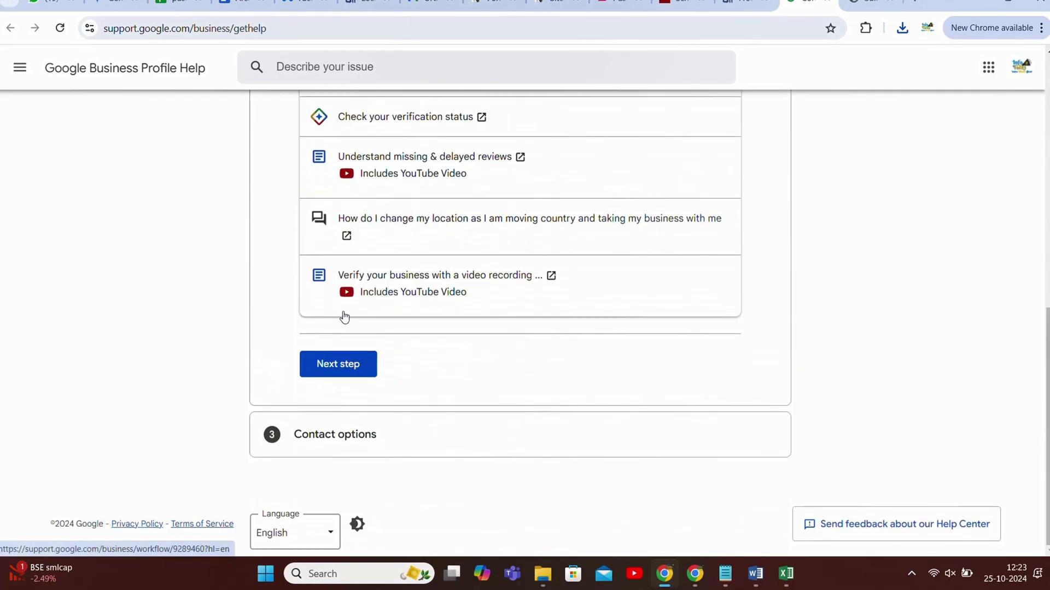
pyautogui.click(346, 366)
# - Choose Email as the contact method and click into the Business Profile ID field
pyautogui.click(538, 366)
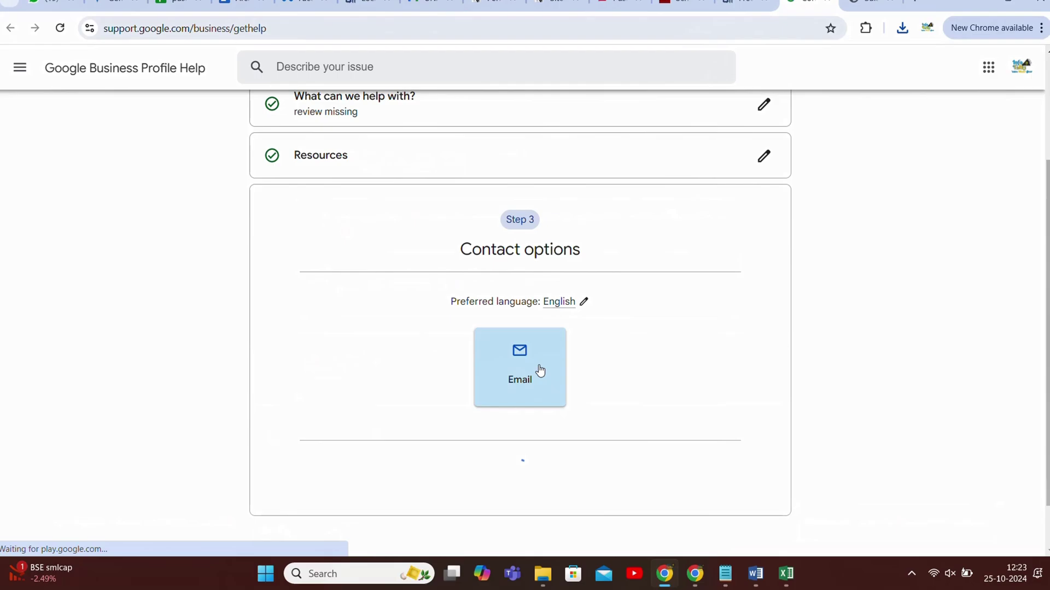
pyautogui.scroll(-1, 538, 365)
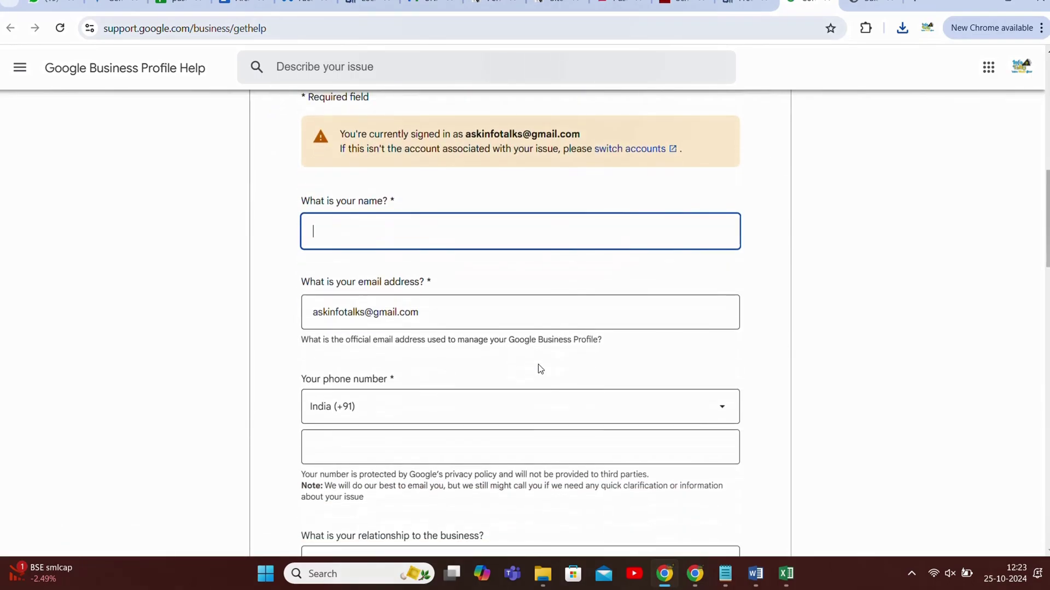
pyautogui.scroll(-4, 536, 359)
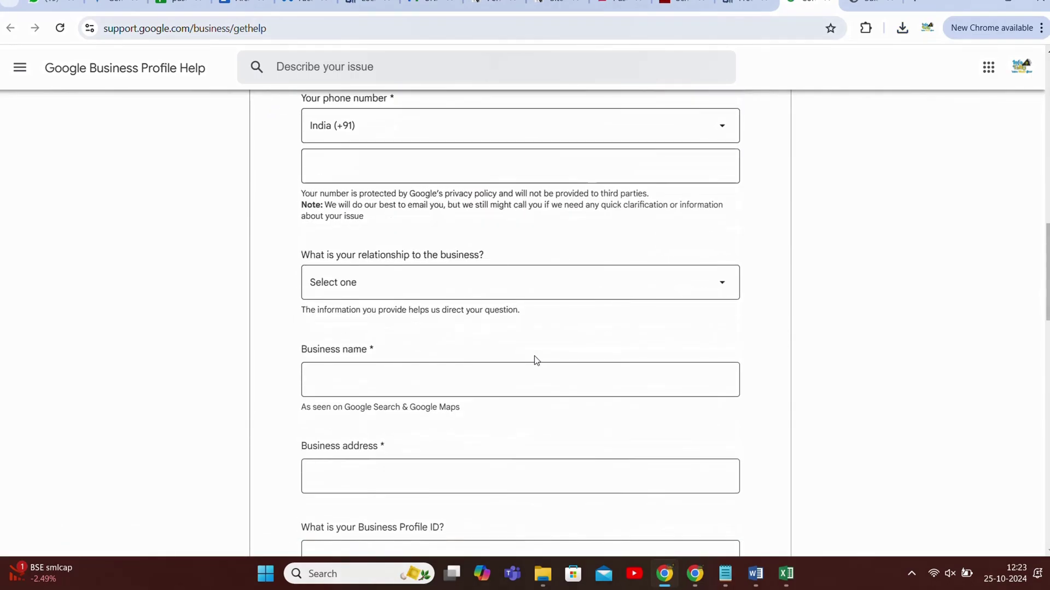
pyautogui.scroll(-3, 534, 356)
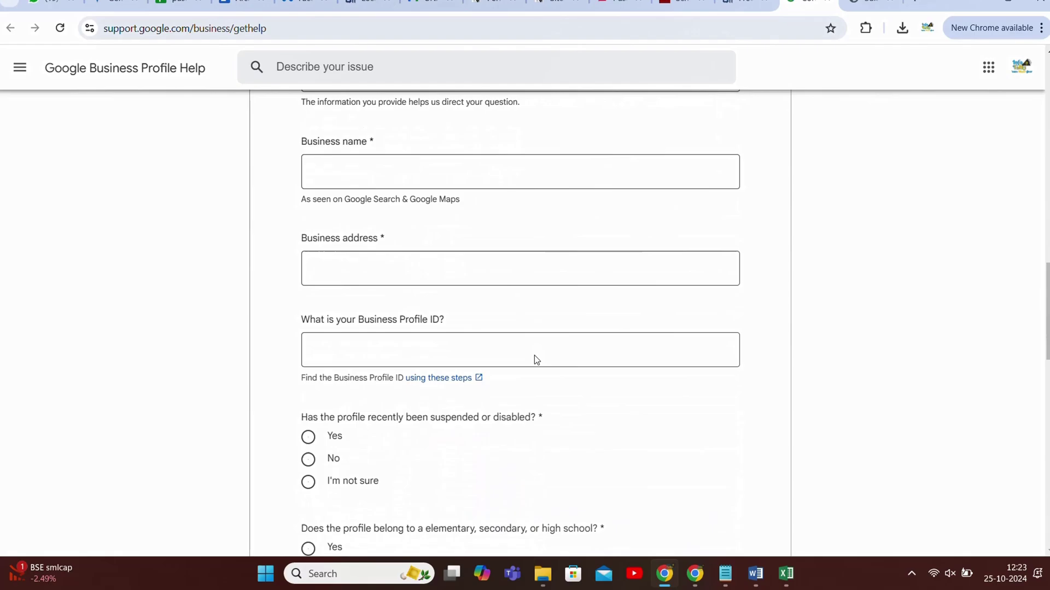
pyautogui.scroll(-2, 534, 356)
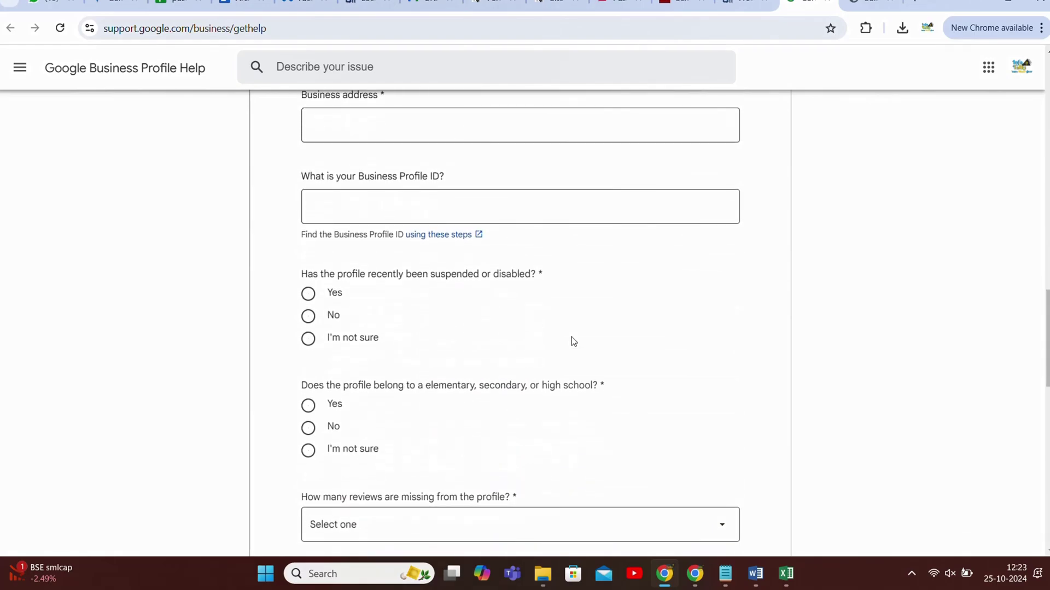
pyautogui.click(435, 215)
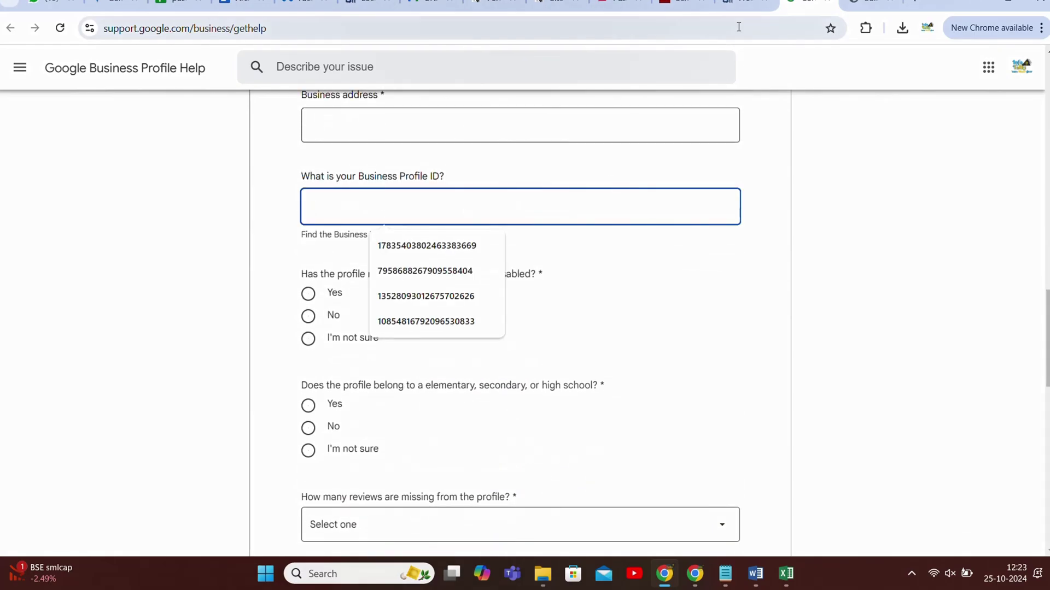
# - Copy InfoTalks' Business Profile ID from the Info page and return to the email form
pyautogui.click(742, 5)
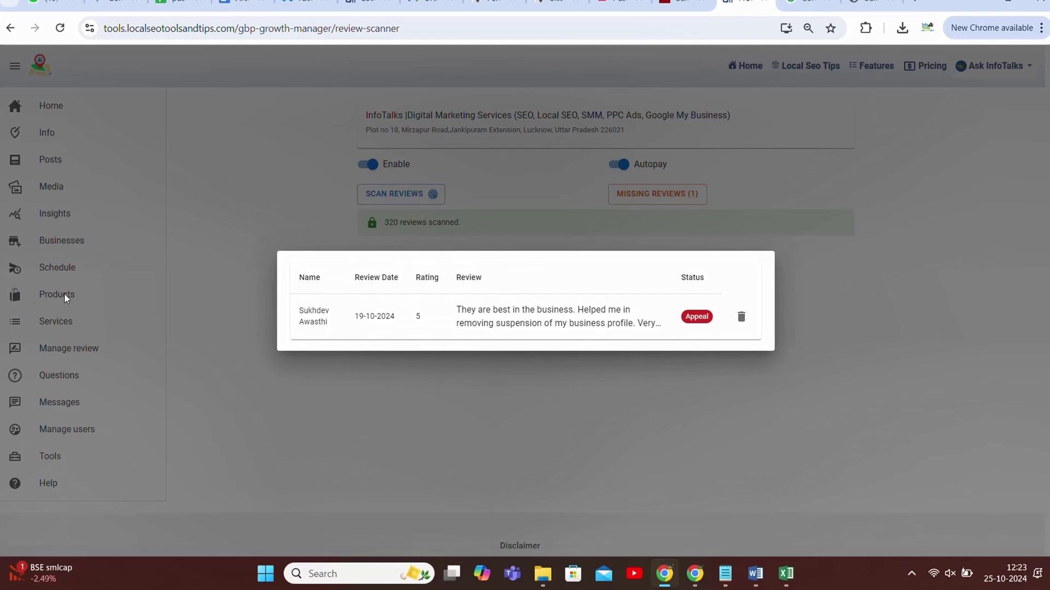
pyautogui.click(60, 240)
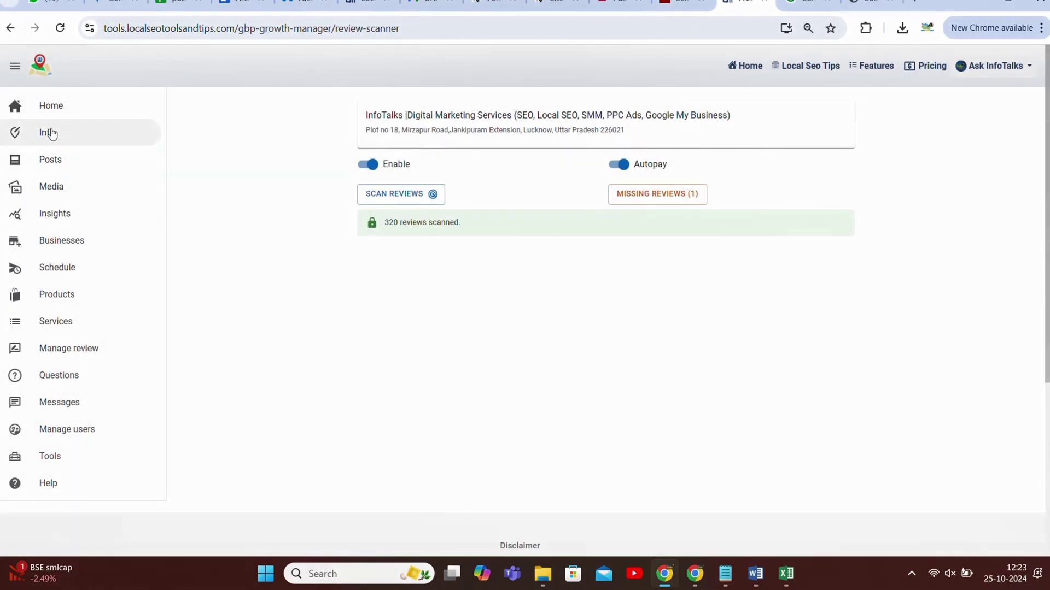
pyautogui.click(47, 133)
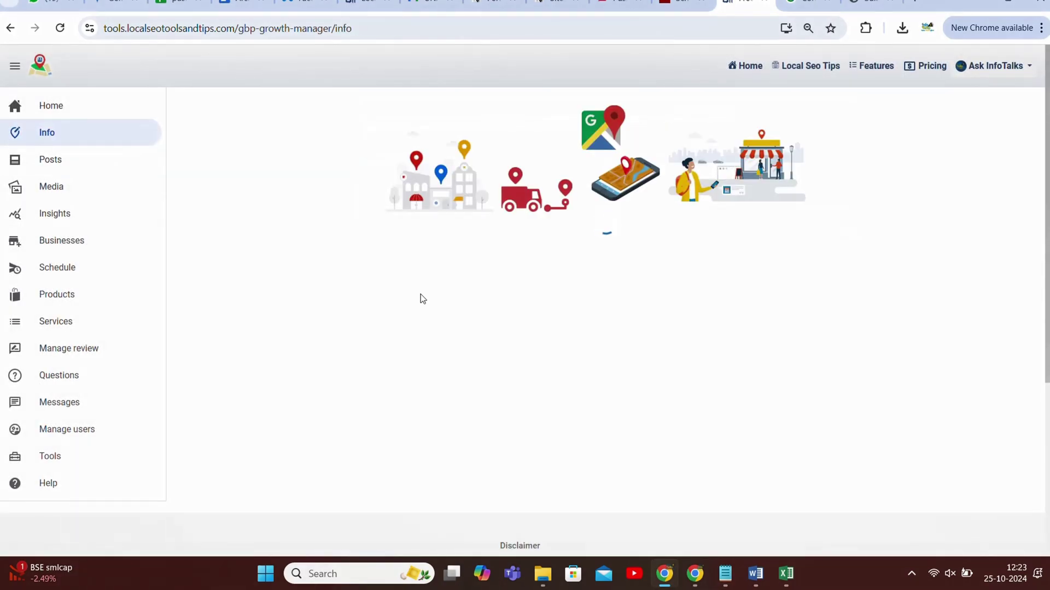
pyautogui.scroll(-10, 421, 294)
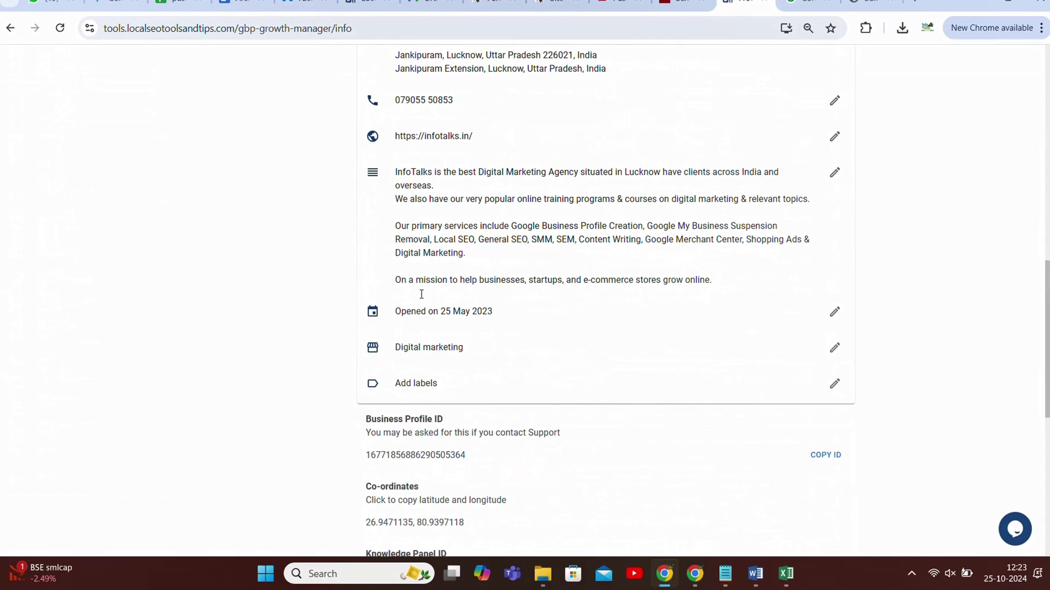
pyautogui.scroll(-8, 421, 295)
pyautogui.scroll(1, 422, 296)
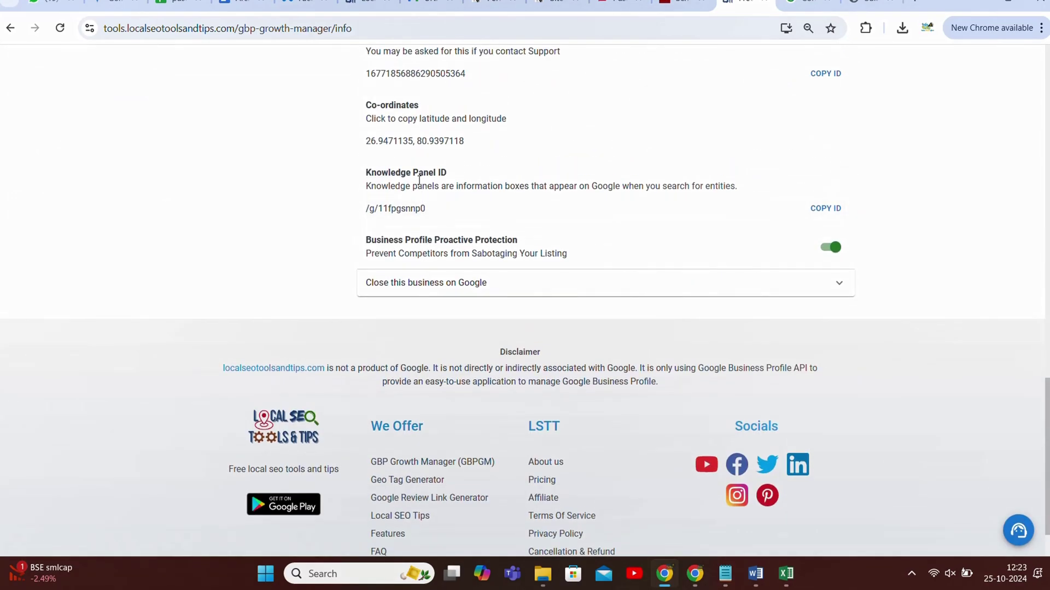
pyautogui.scroll(3, 428, 263)
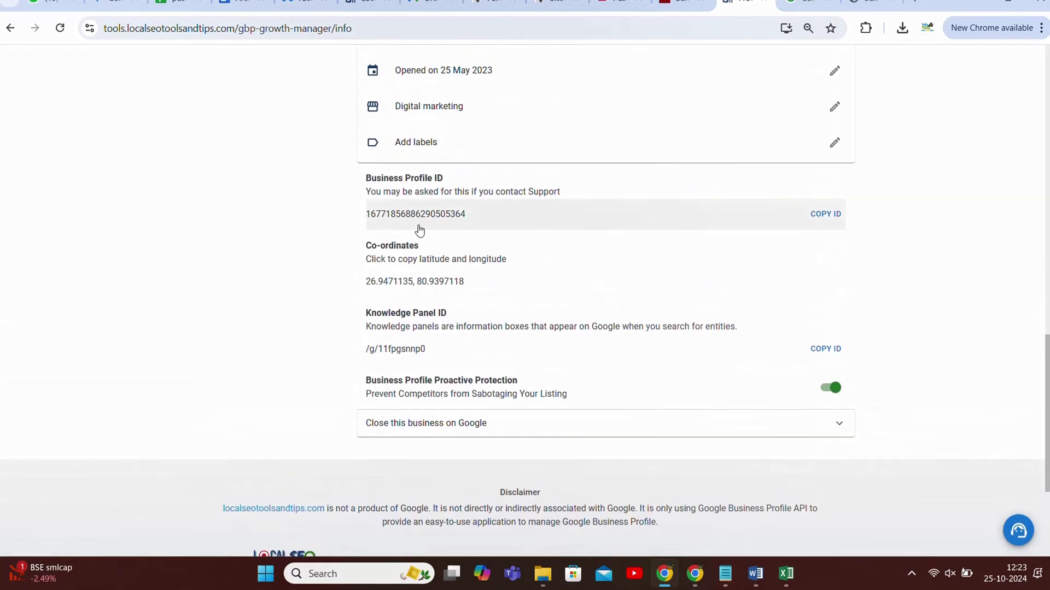
pyautogui.click(454, 221)
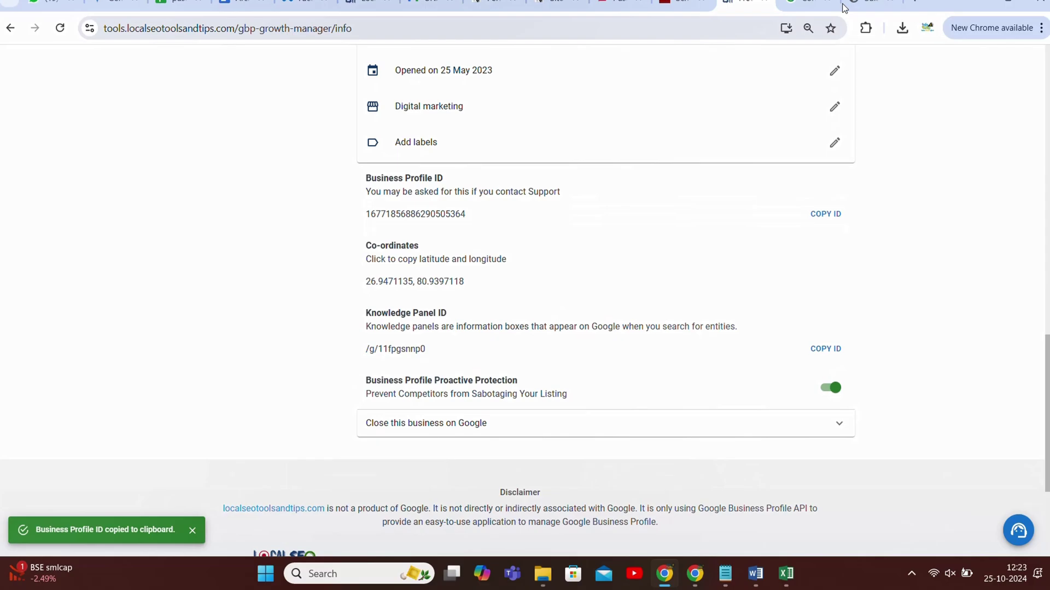
pyautogui.click(810, 3)
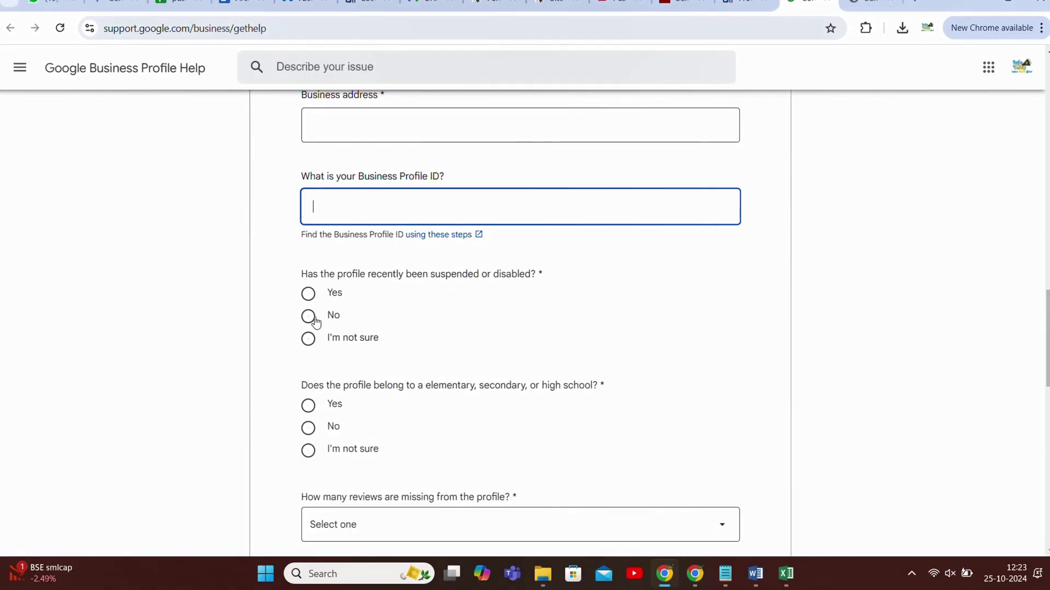
# - Answer No to the suspension question and No to the school question
pyautogui.click(310, 317)
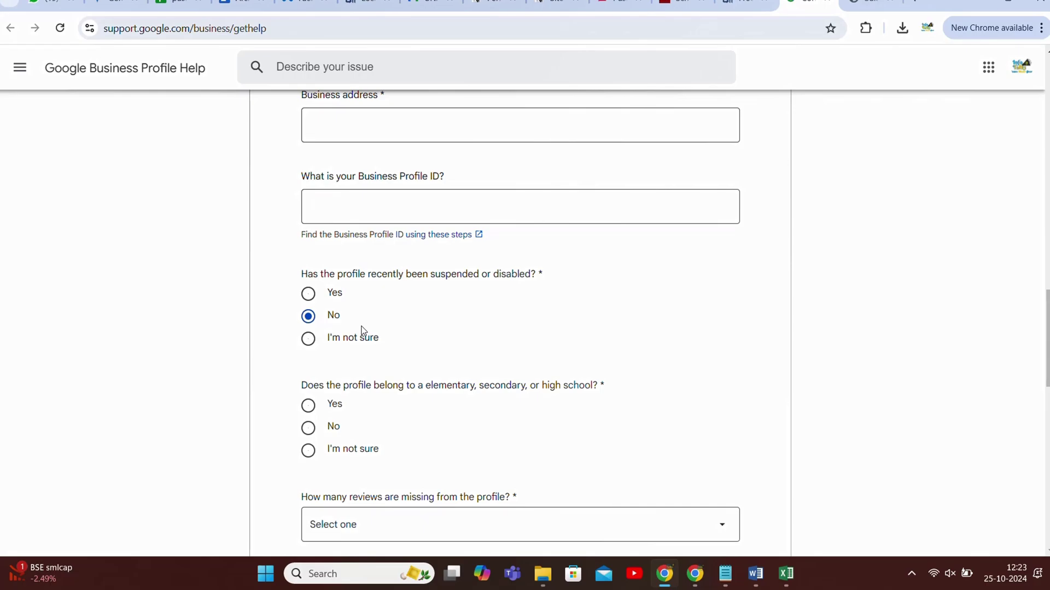
pyautogui.scroll(-3, 361, 331)
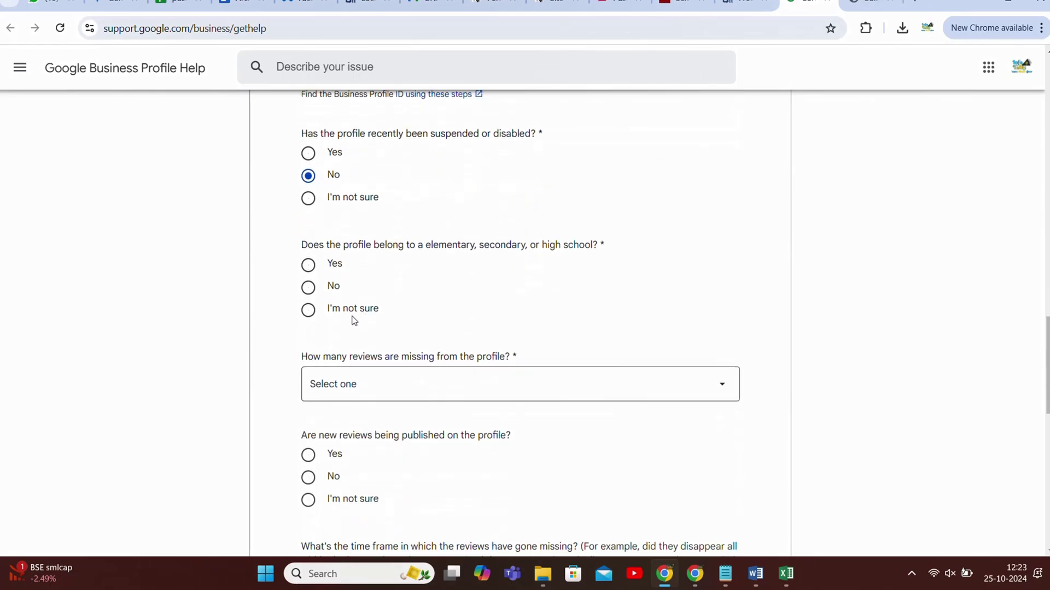
pyautogui.click(308, 287)
pyautogui.scroll(-3, 331, 320)
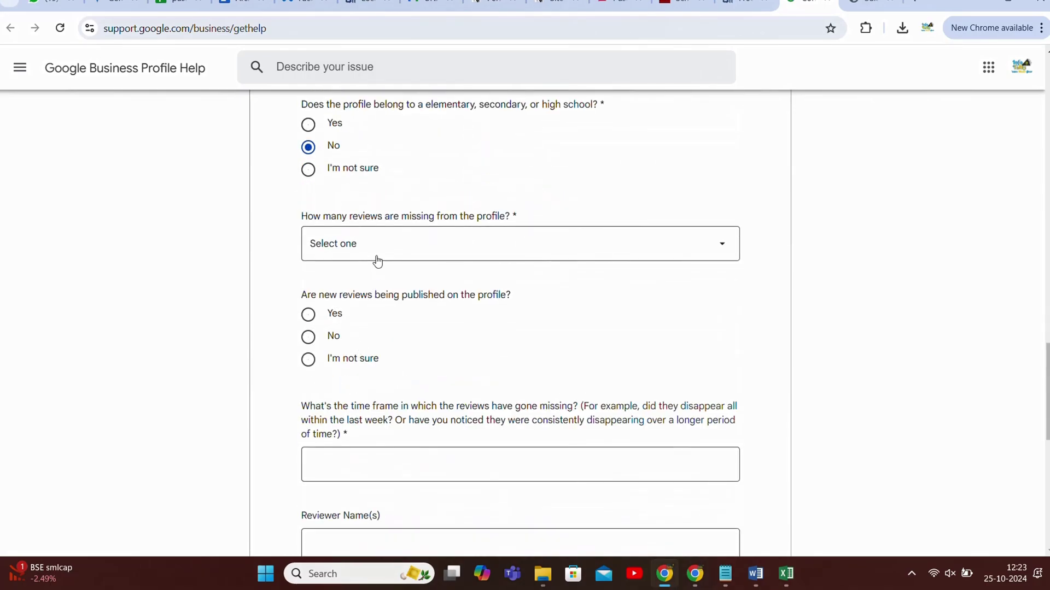
# - Set the missing review count to 1 - 10 and answer No to new reviews publishing
pyautogui.click(376, 252)
pyautogui.click(351, 272)
pyautogui.scroll(-2, 445, 320)
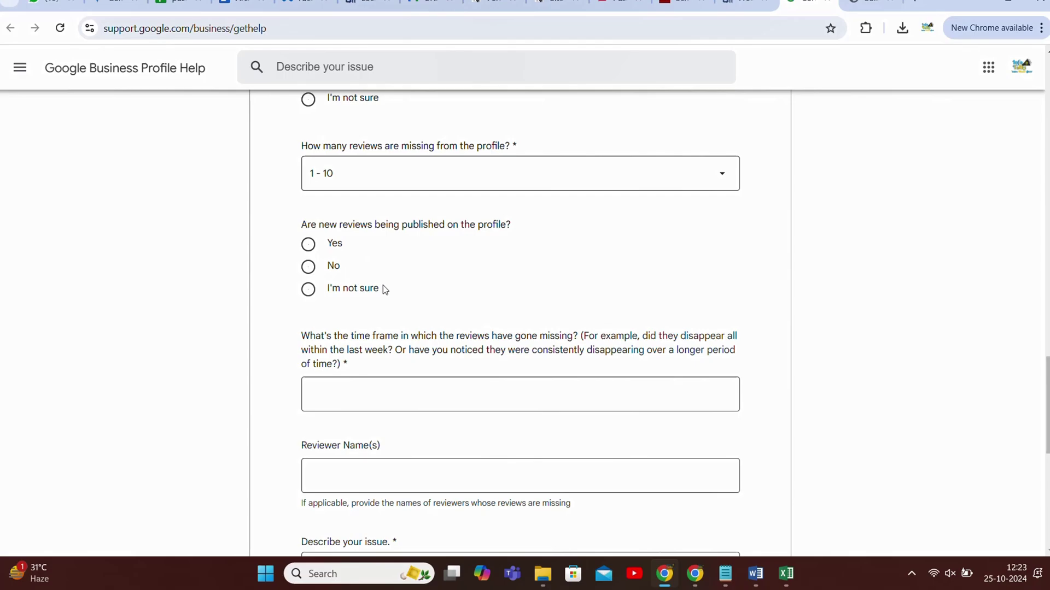
pyautogui.click(353, 276)
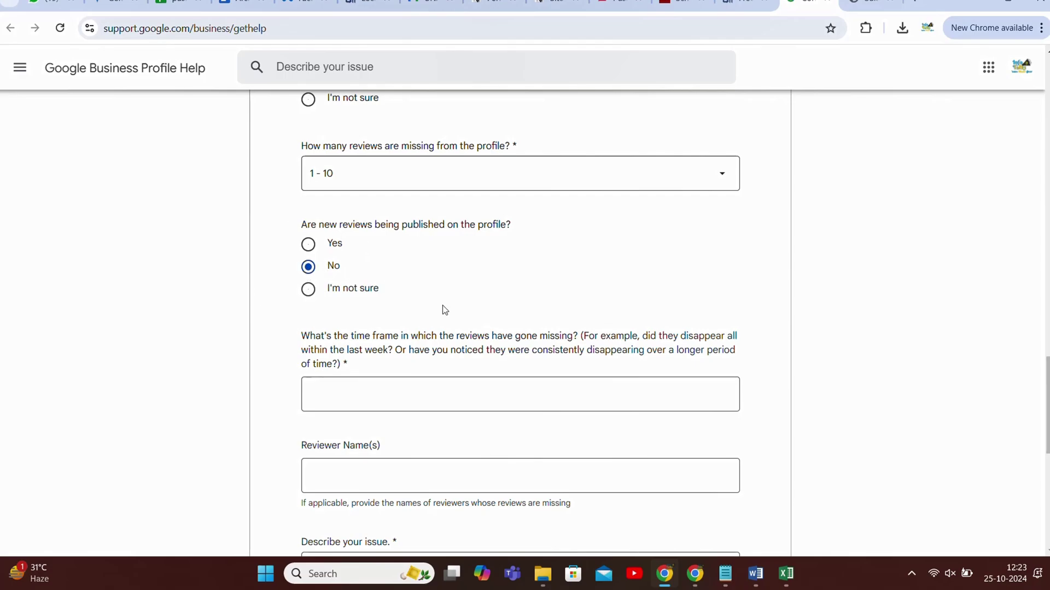
pyautogui.scroll(-3, 442, 306)
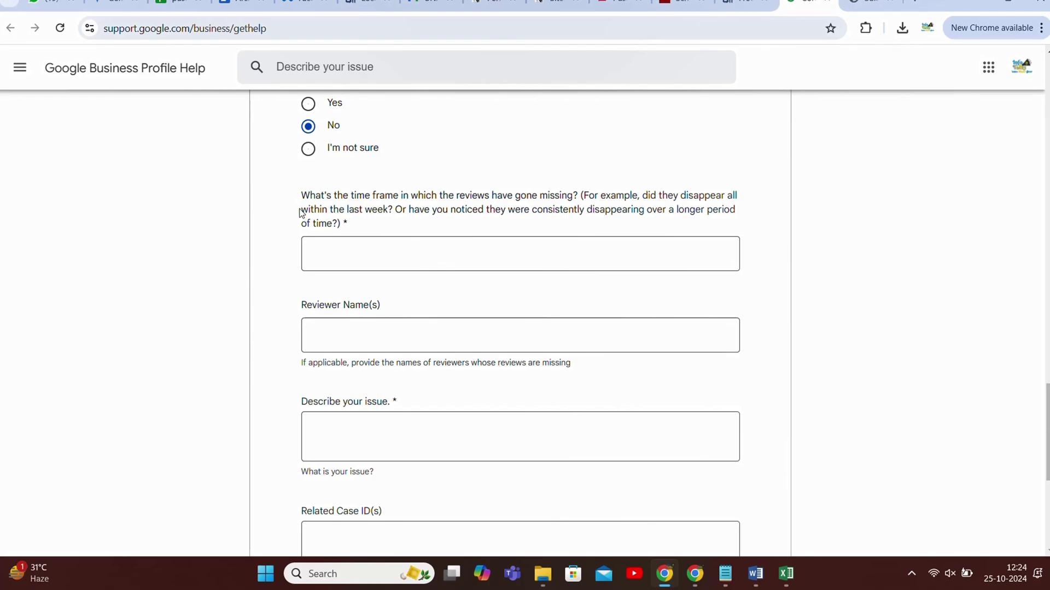
pyautogui.scroll(10, 381, 207)
pyautogui.scroll(-15, 387, 306)
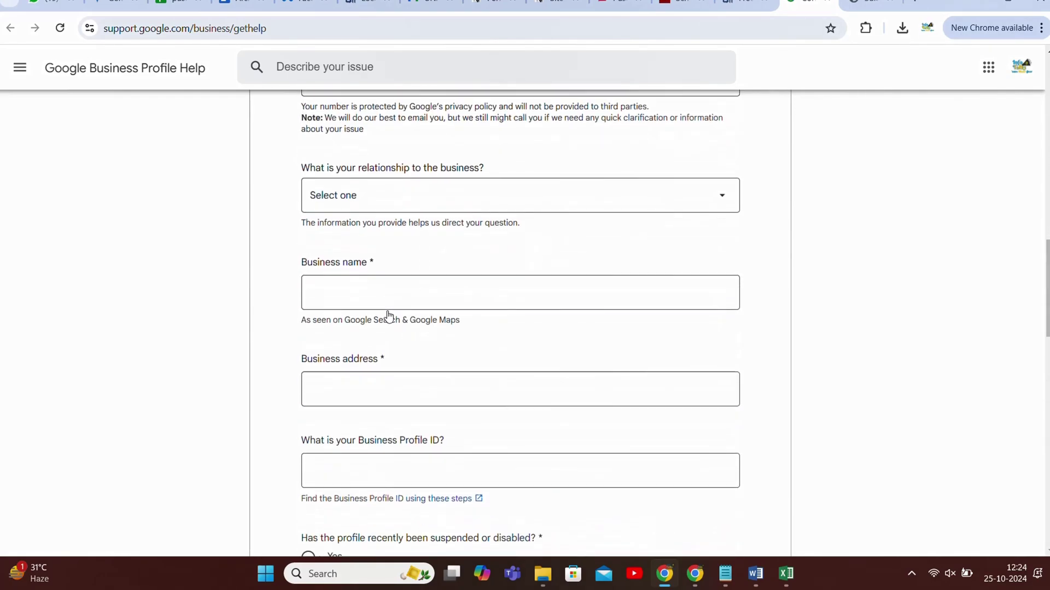
pyautogui.scroll(-8, 388, 310)
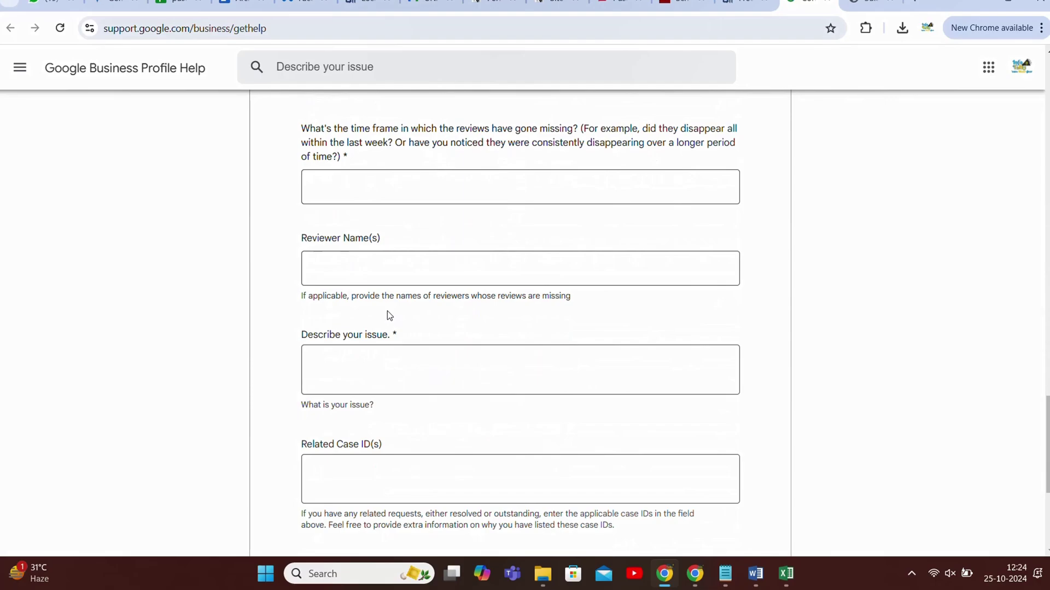
pyautogui.scroll(3, 387, 311)
pyautogui.scroll(-1, 387, 311)
pyautogui.scroll(1, 387, 307)
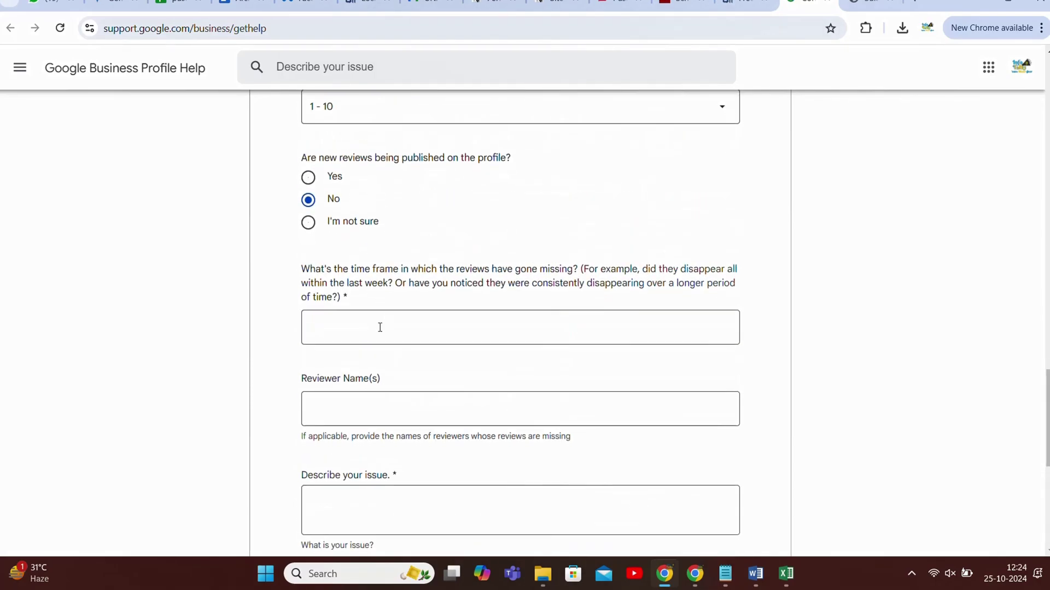
# - Check the saved image of the missing review from the reviewer-name field, then return to the form
pyautogui.scroll(-2, 380, 326)
pyautogui.click(364, 277)
pyautogui.click(870, 4)
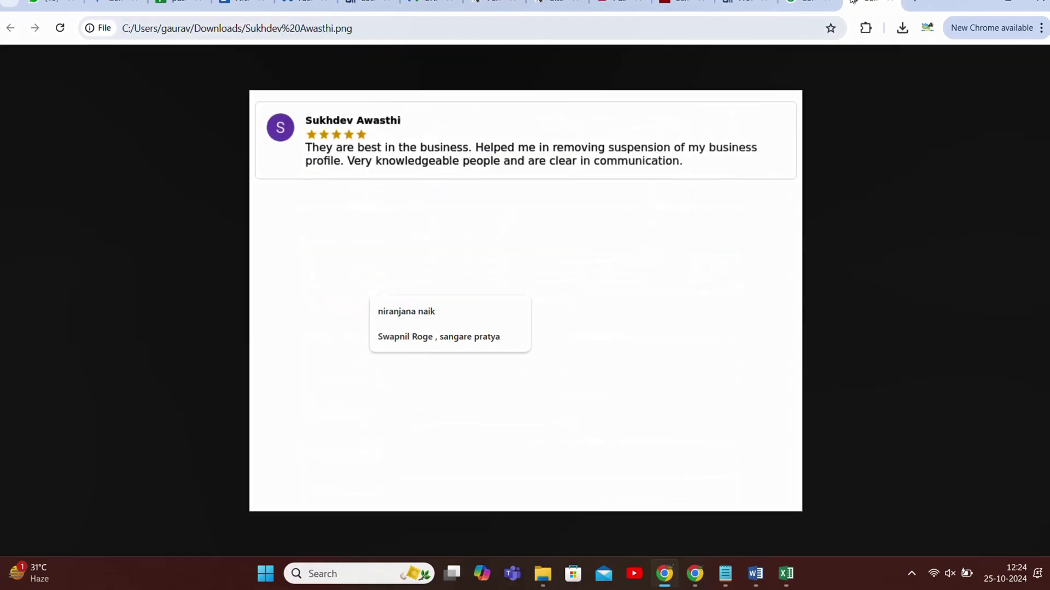
pyautogui.moveTo(295, 123); pyautogui.dragTo(624, 74)
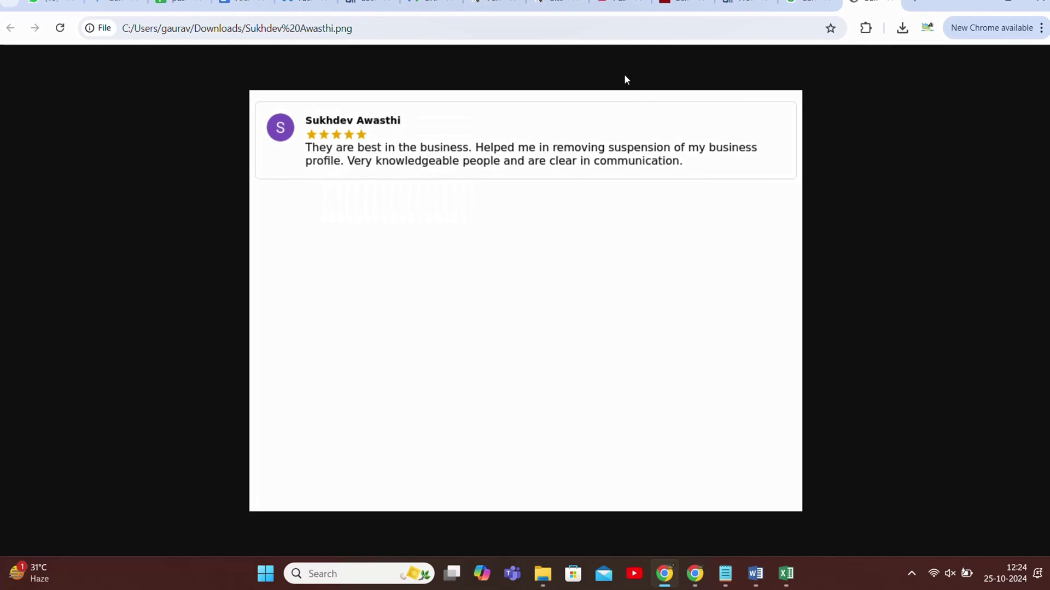
pyautogui.click(809, 4)
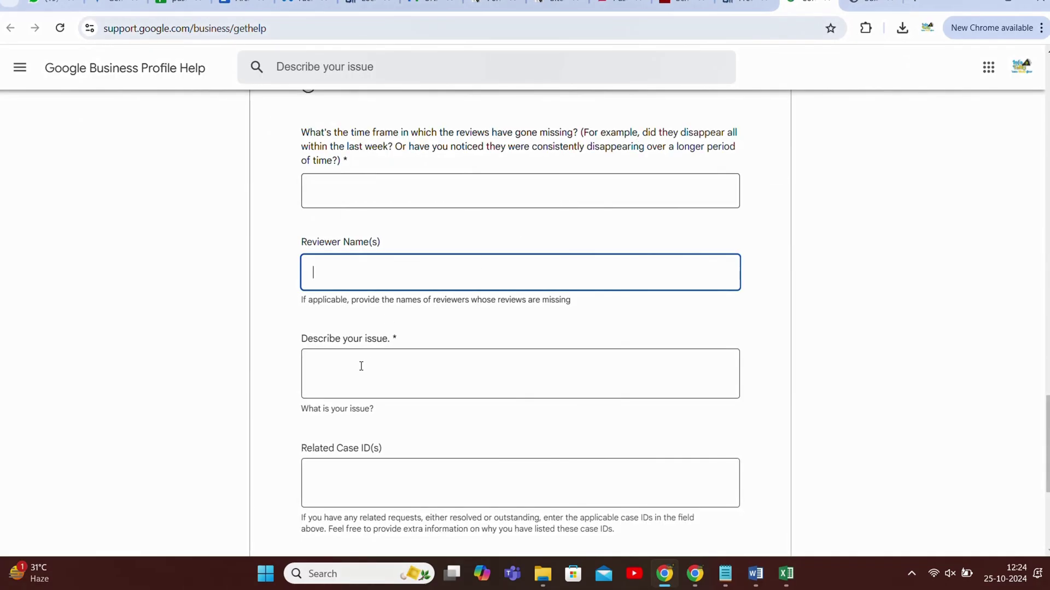
# - In GBP Growth Manager's Review Scanner, list Missing Reviews and select the missing reviewer's name
pyautogui.click(745, 5)
pyautogui.scroll(15, 187, 373)
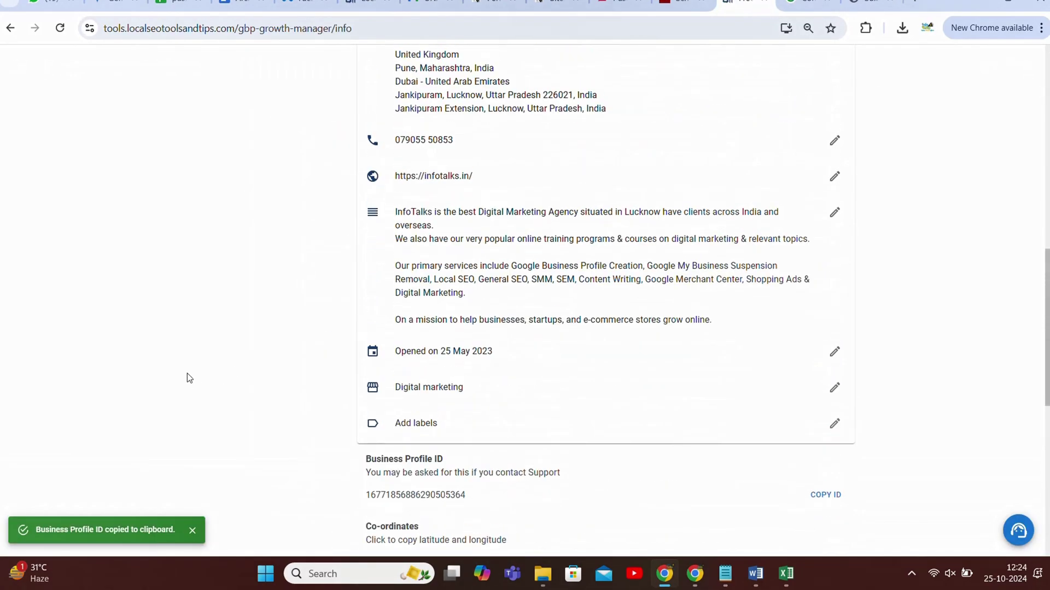
pyautogui.click(52, 461)
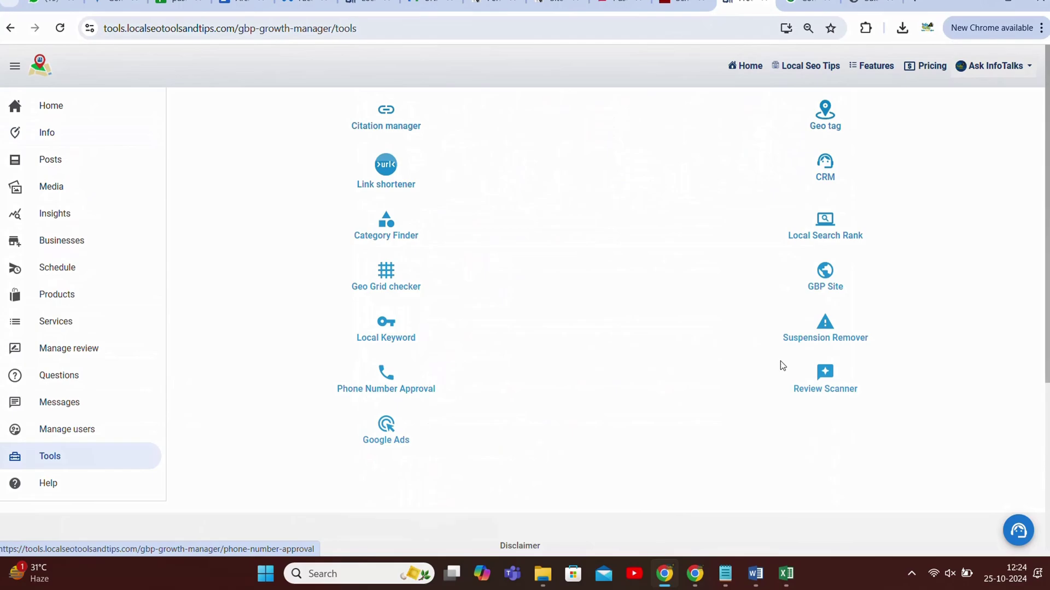
pyautogui.click(830, 387)
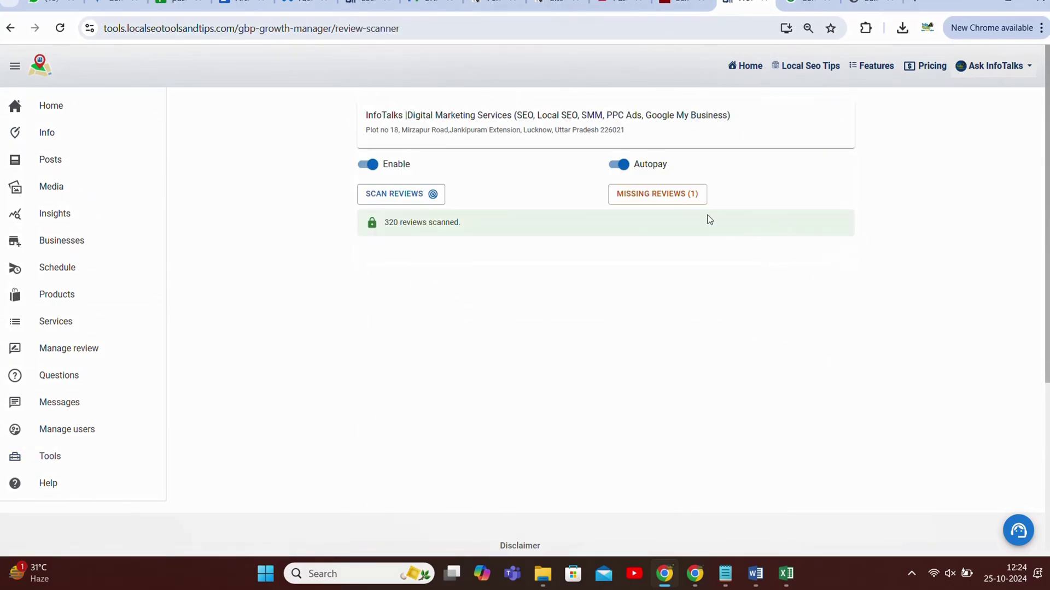
pyautogui.click(683, 196)
pyautogui.moveTo(298, 309); pyautogui.dragTo(331, 322)
# - Describe the issue as 'My review is missing' on the help form
pyautogui.click(808, 5)
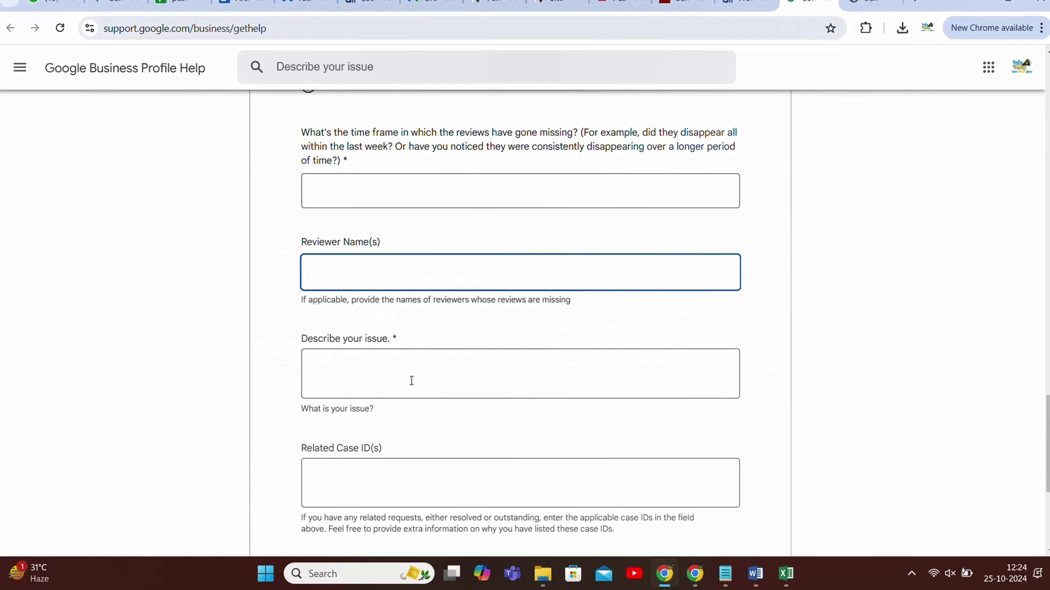
pyautogui.click(410, 361)
pyautogui.scroll(-3, 379, 477)
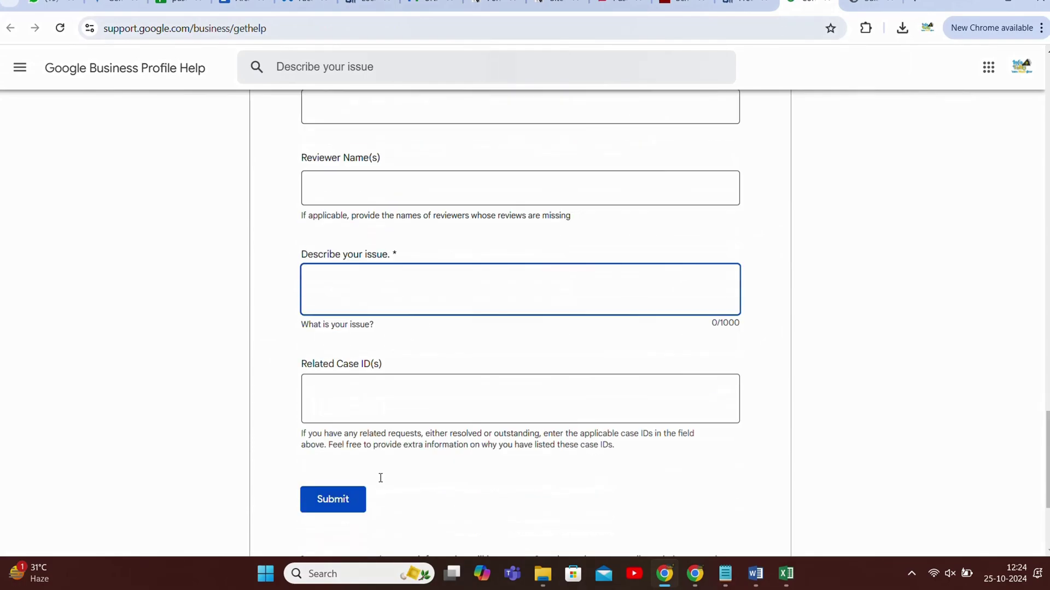
pyautogui.scroll(3, 380, 478)
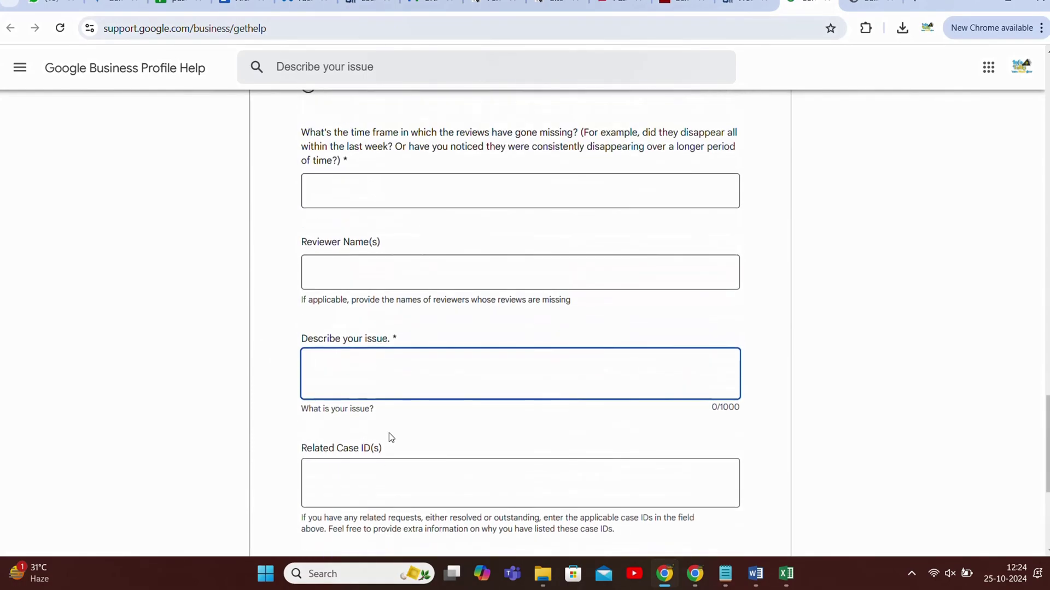
pyautogui.write('My review is missing')
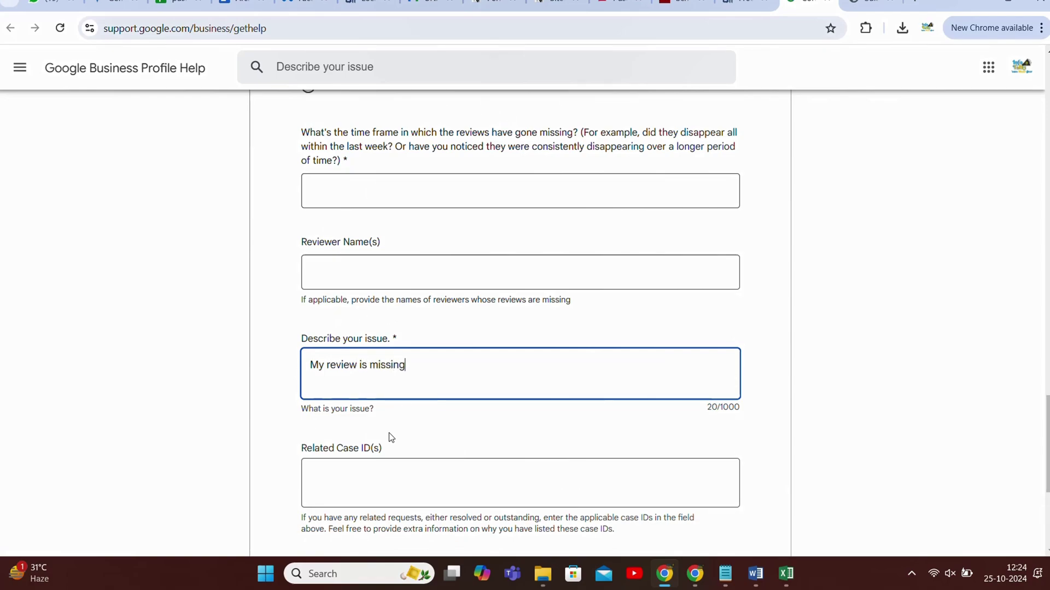
# - Enter the missing reviewer's name and 'Today' as the missing-review time frame
pyautogui.click(347, 283)
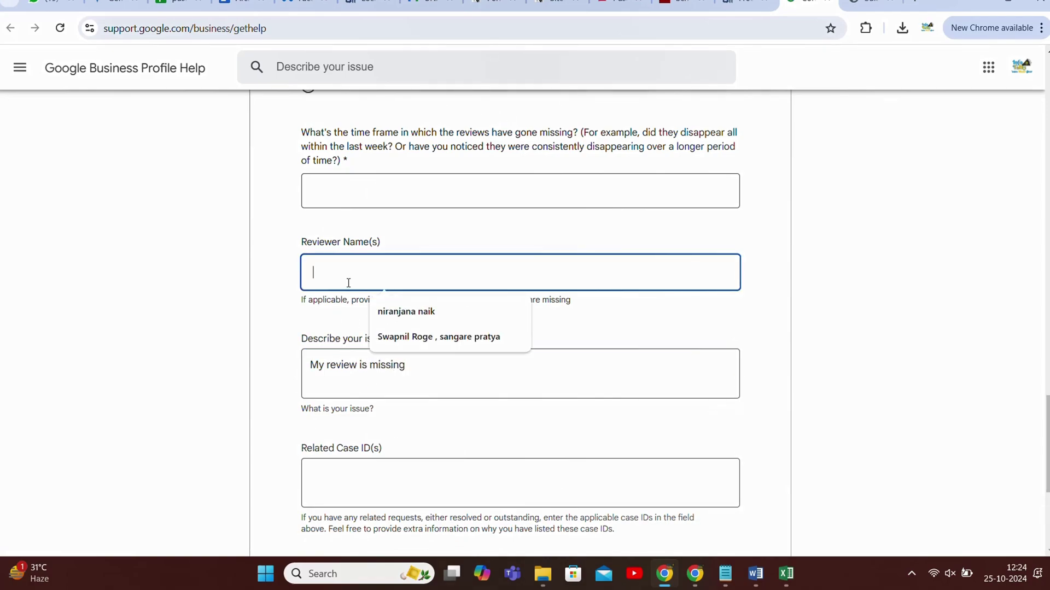
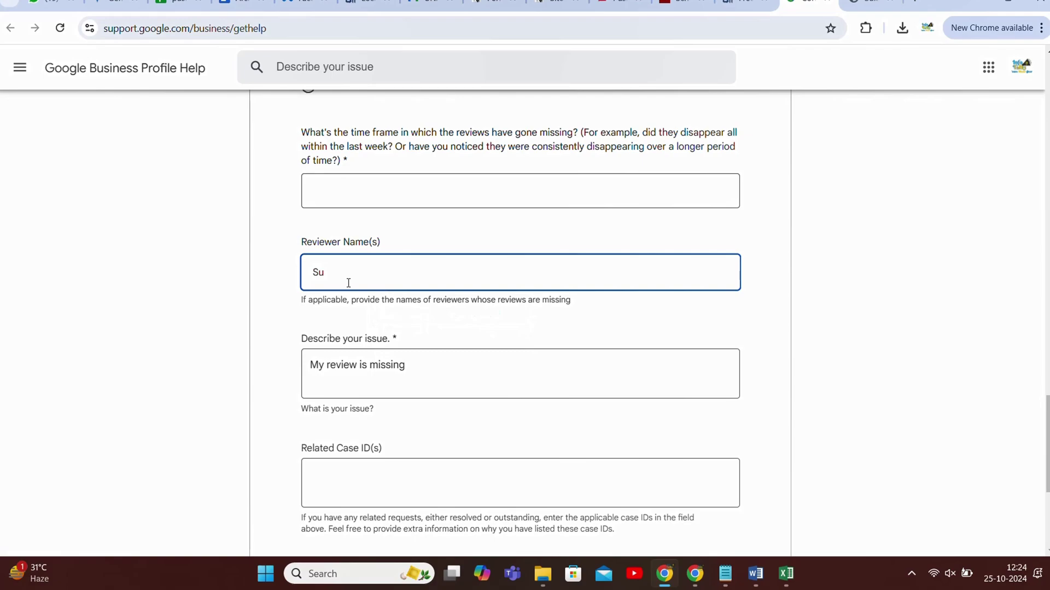
pyautogui.click(372, 198)
pyautogui.press('Escape')
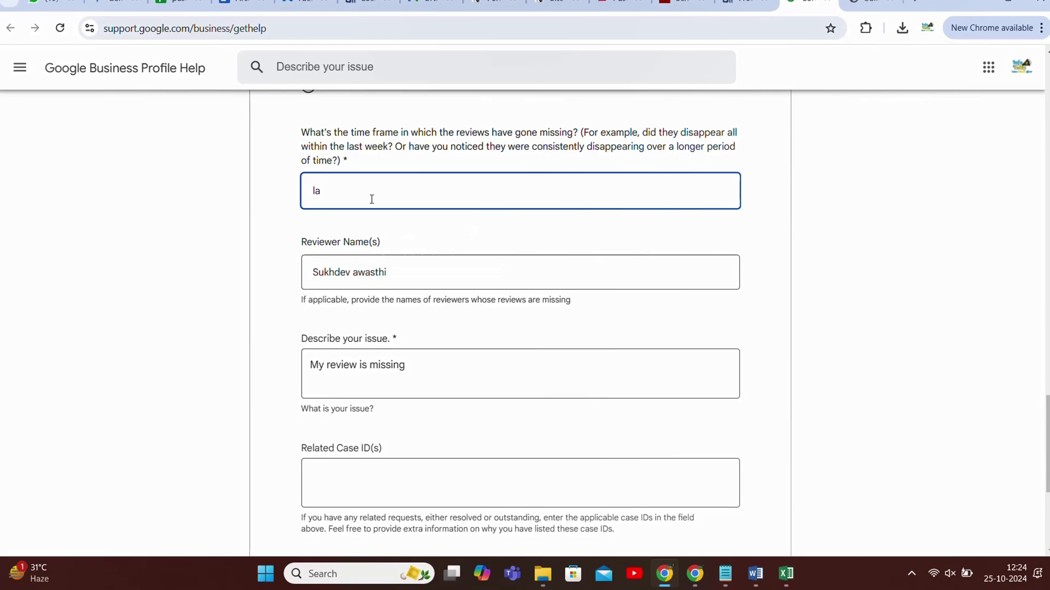
pyautogui.write('Today')
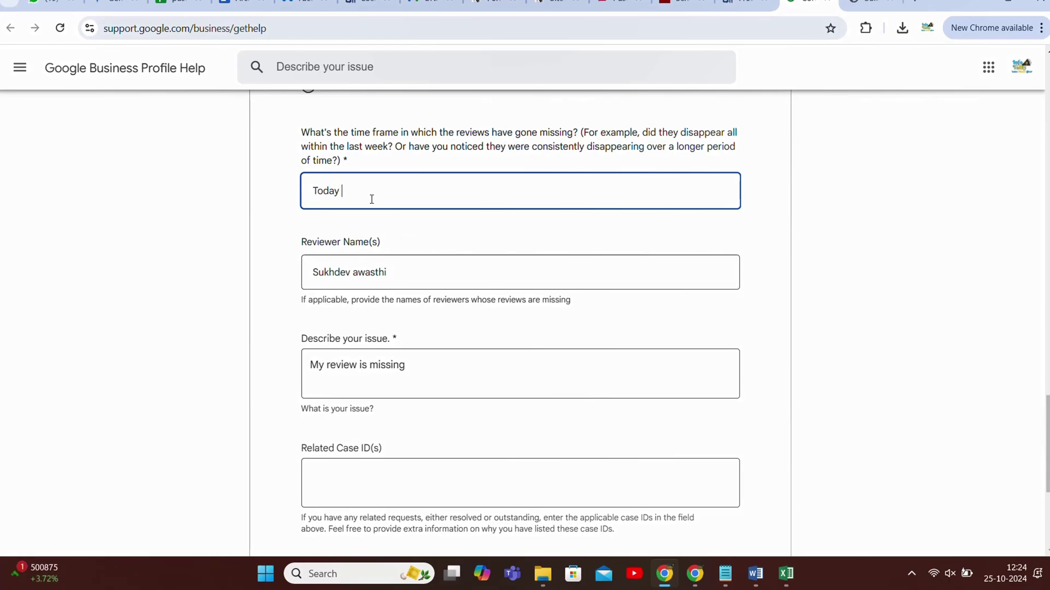
pyautogui.scroll(3, 395, 172)
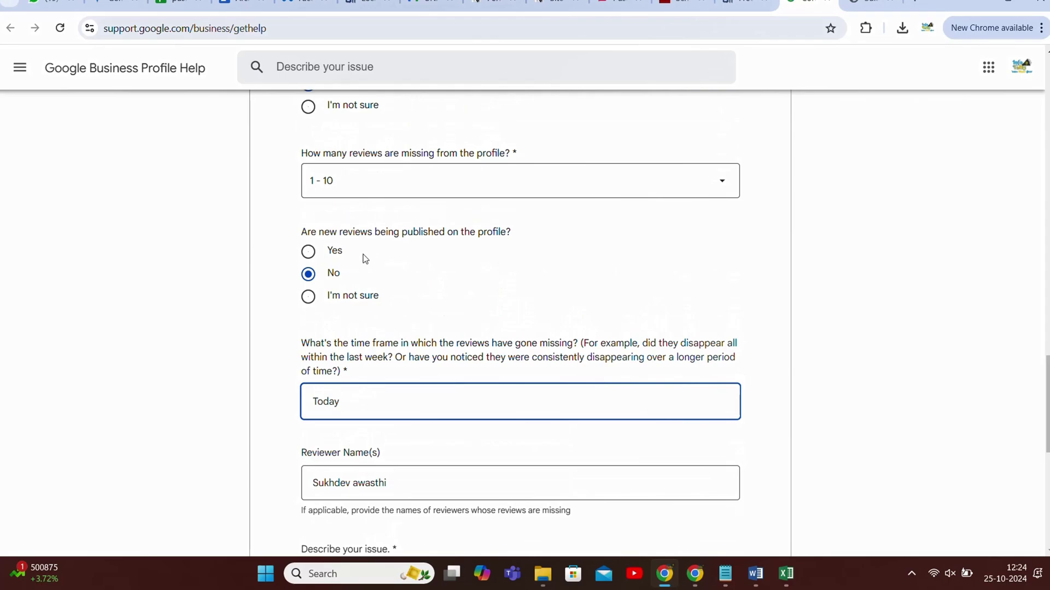
pyautogui.scroll(10, 406, 305)
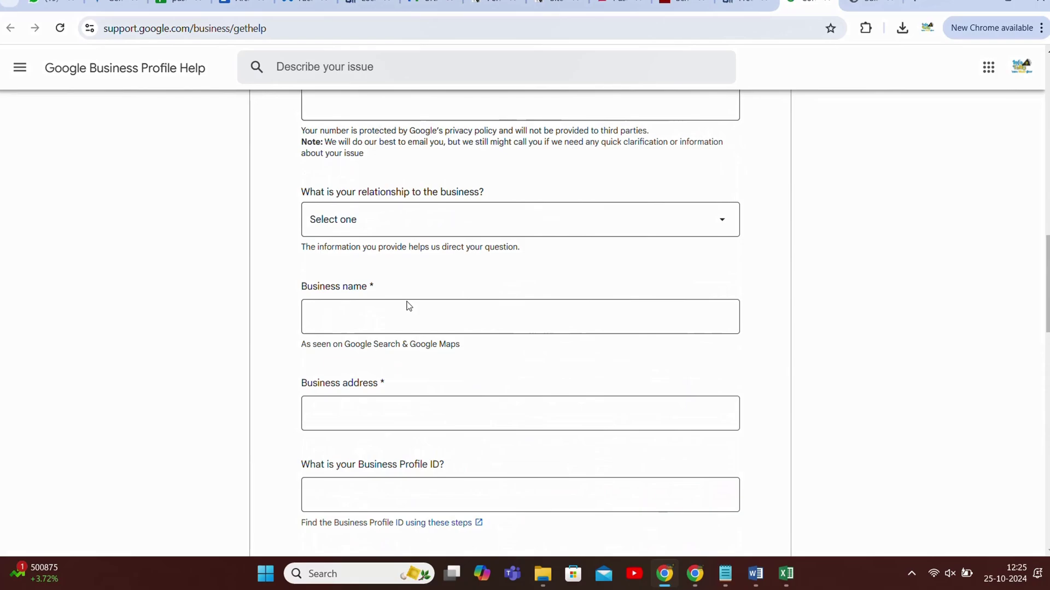
# - Set the relationship to the business as 'I own this business'
pyautogui.click(368, 328)
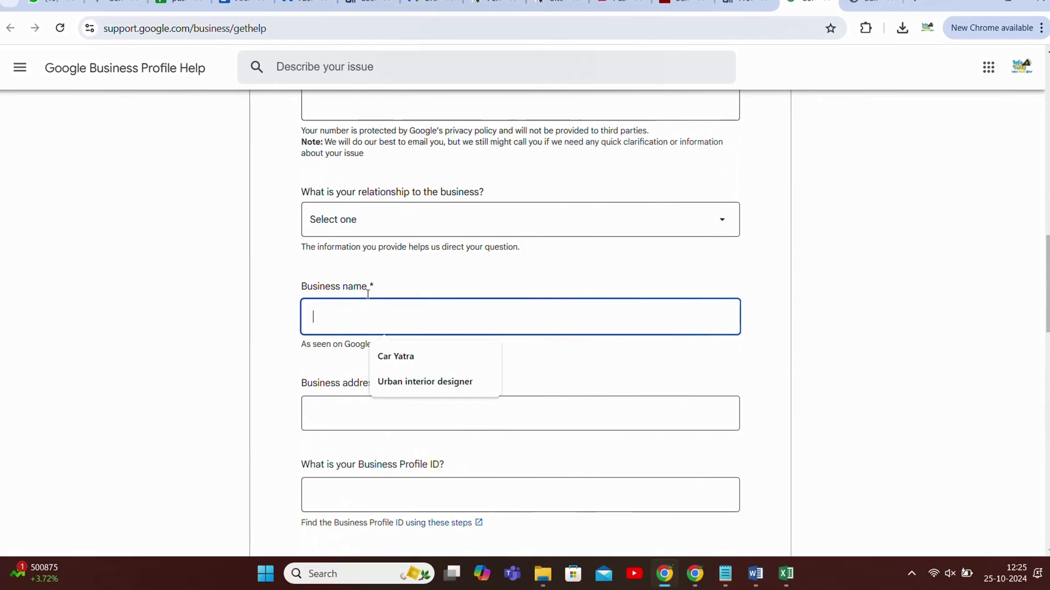
pyautogui.click(367, 252)
pyautogui.click(367, 219)
pyautogui.click(368, 246)
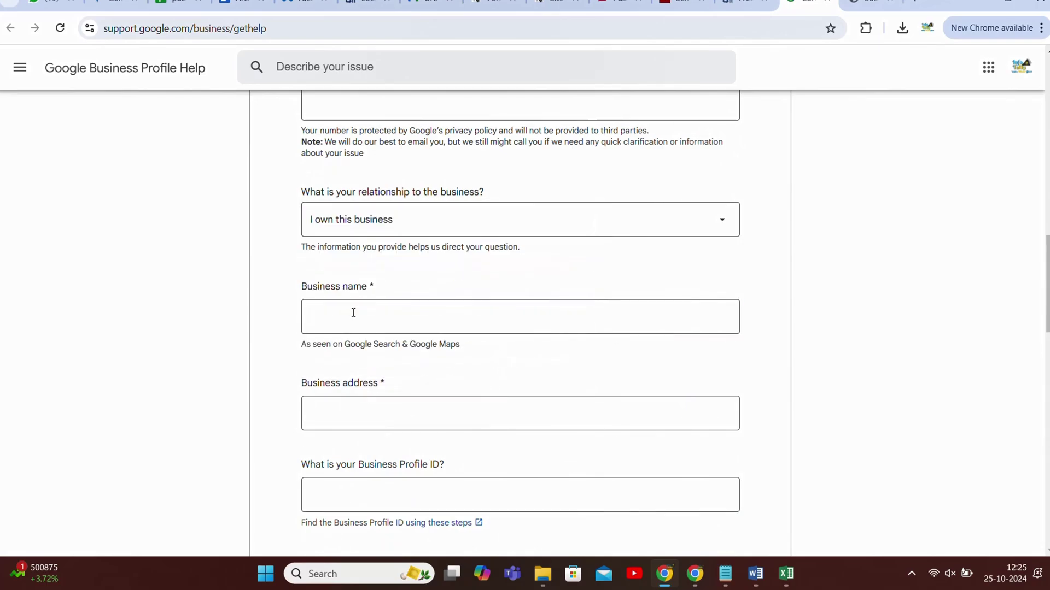
pyautogui.scroll(-1, 391, 305)
pyautogui.scroll(-2, 392, 305)
# - Paste the copied Business Profile ID into its field on the help form
pyautogui.click(375, 187)
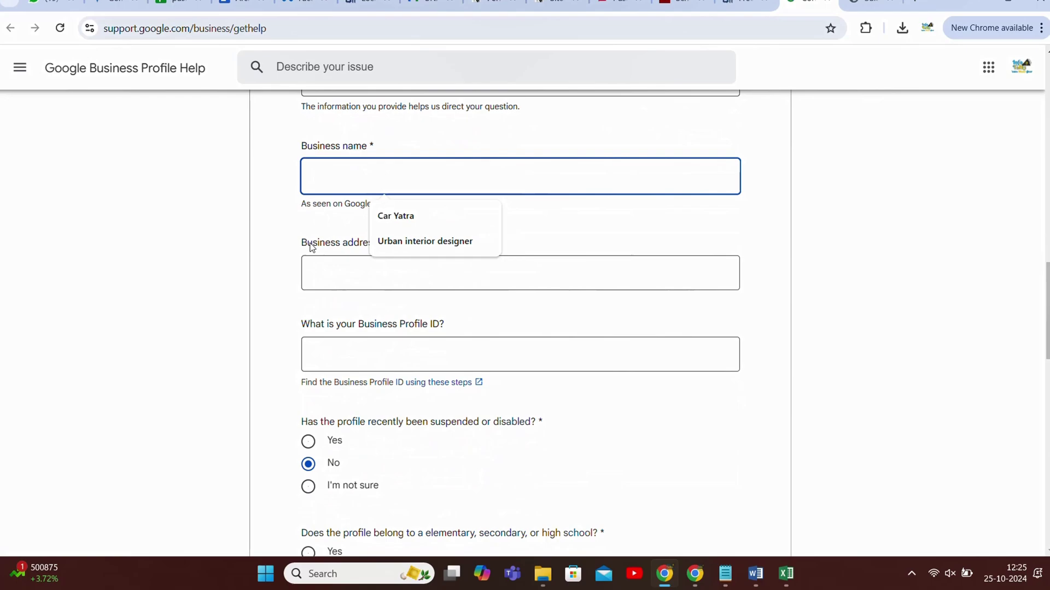
pyautogui.click(284, 240)
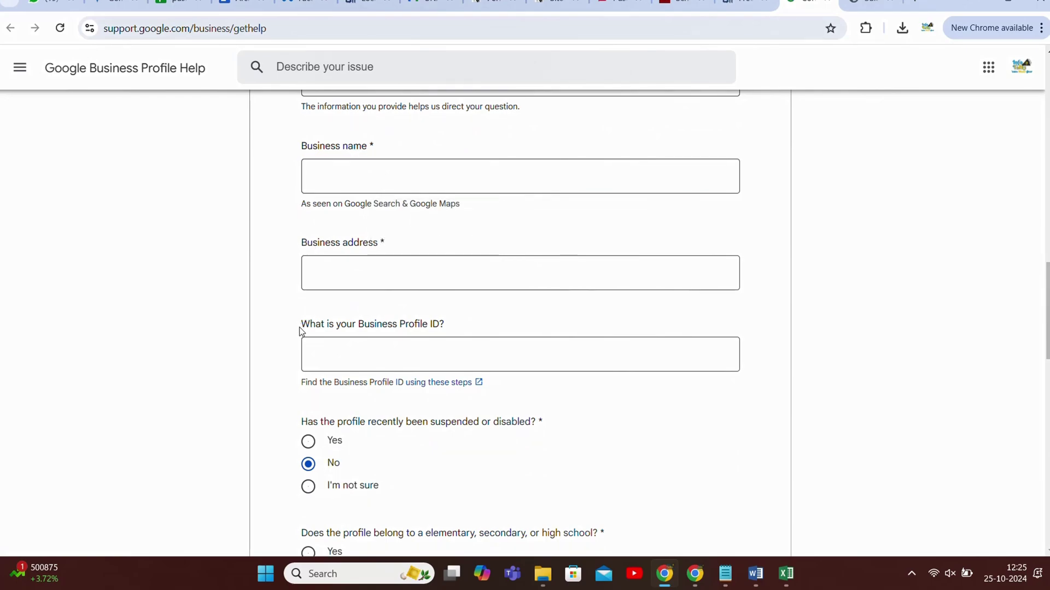
pyautogui.scroll(-1, 300, 327)
pyautogui.click(385, 283)
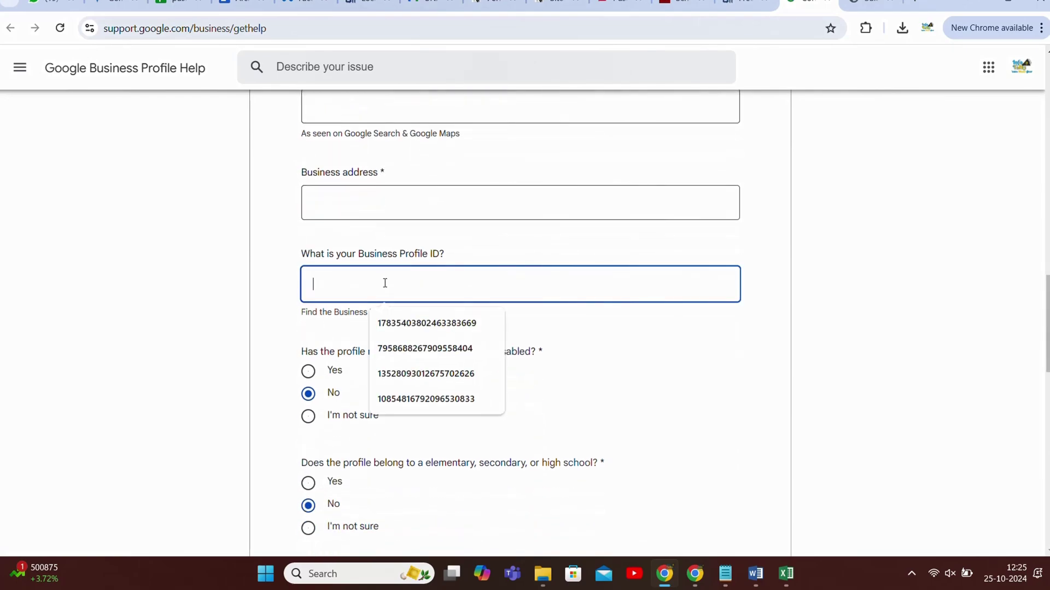
pyautogui.hotkey('ctrl', 'v')
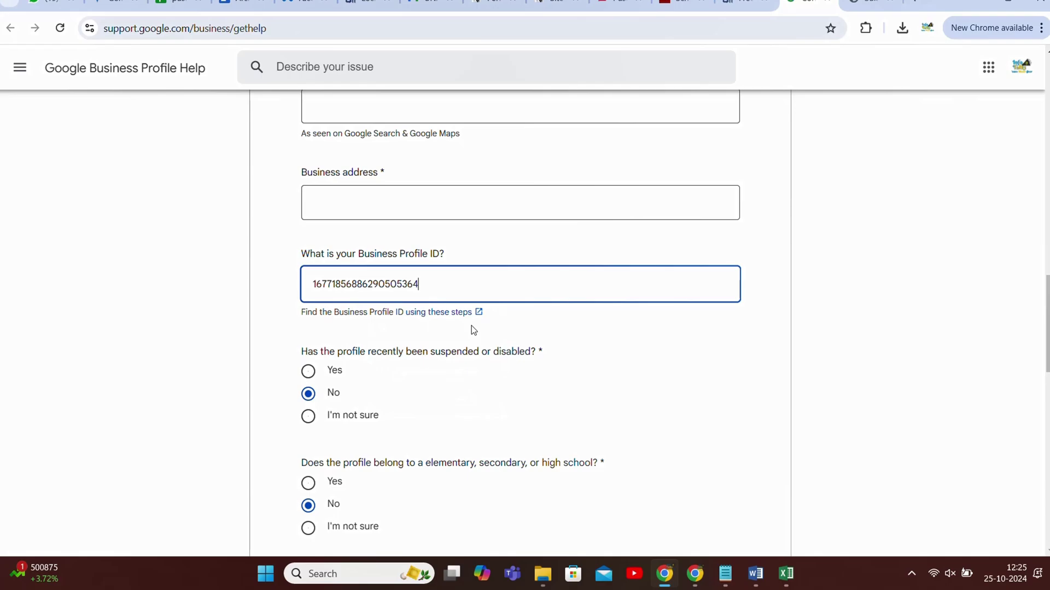
pyautogui.scroll(-5, 473, 329)
pyautogui.scroll(-6, 475, 331)
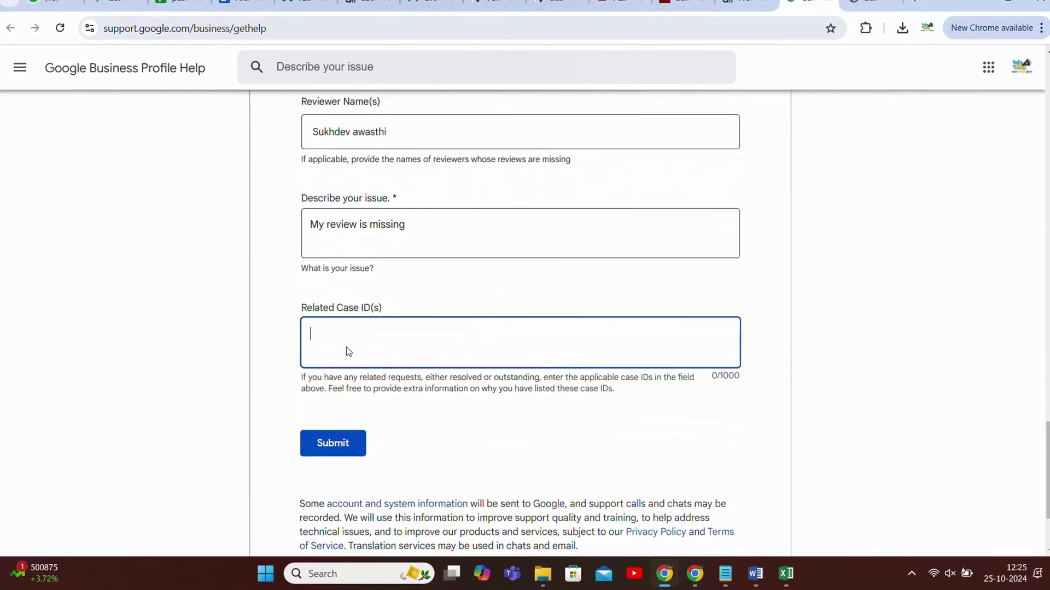
pyautogui.scroll(12, 467, 328)
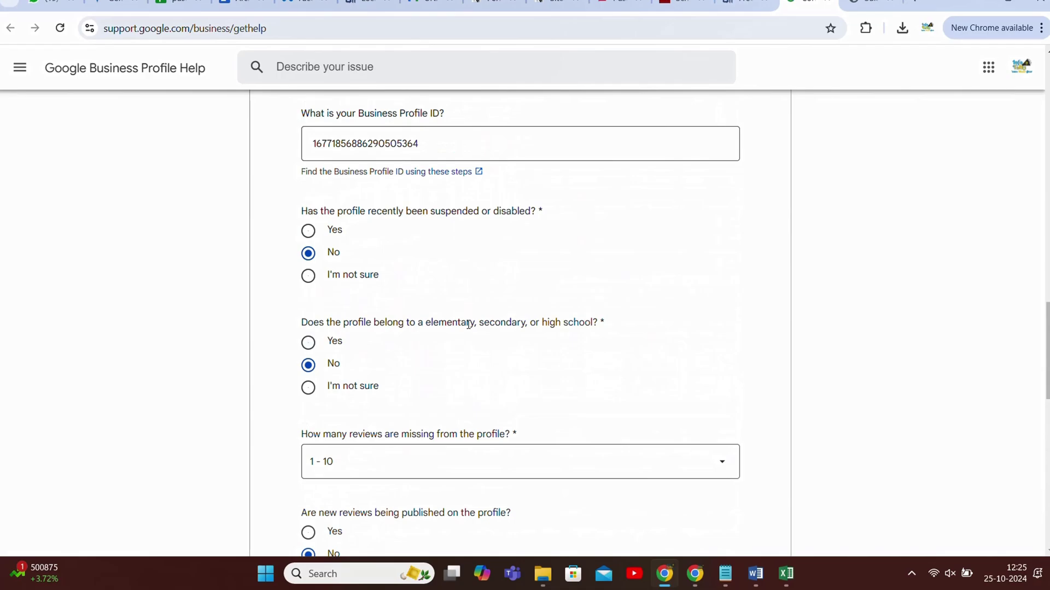
pyautogui.scroll(10, 468, 323)
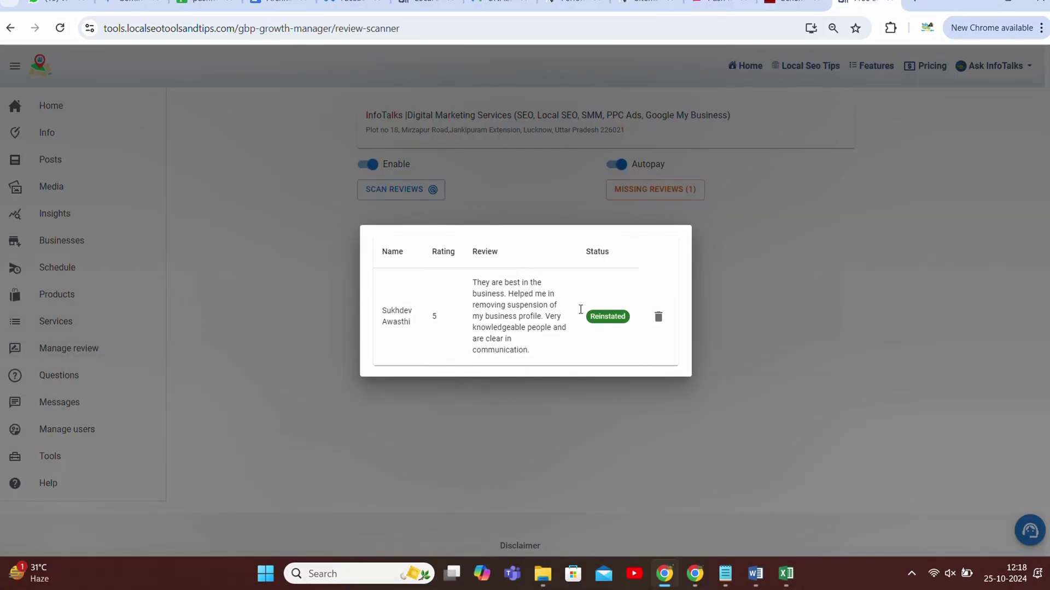
# - Delete the Reinstated five-star review from the Missing Reviews list with its trash icon
pyautogui.moveTo(473, 281); pyautogui.dragTo(540, 352)
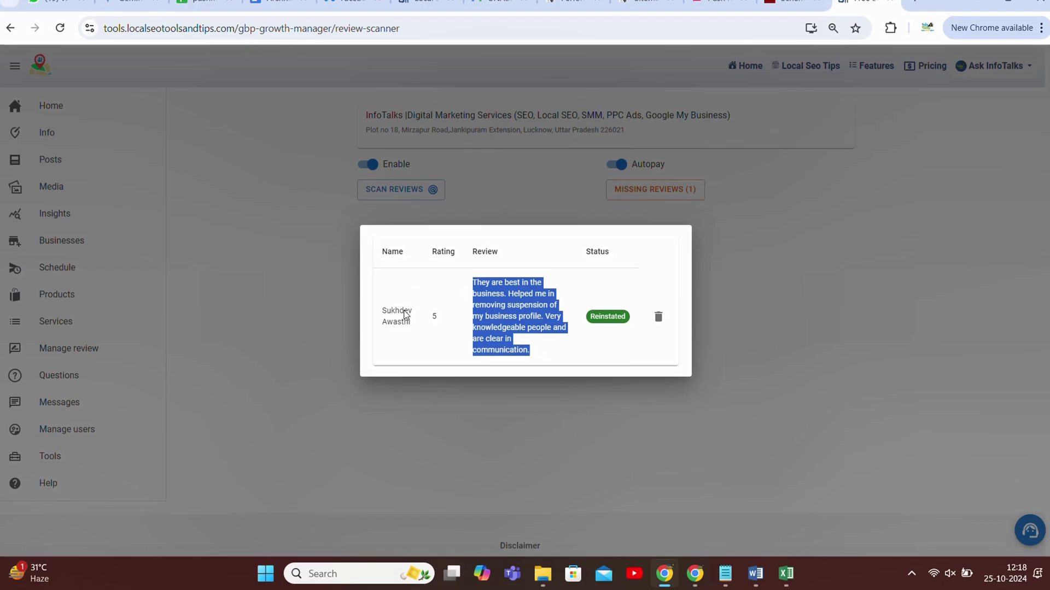
pyautogui.click(640, 343)
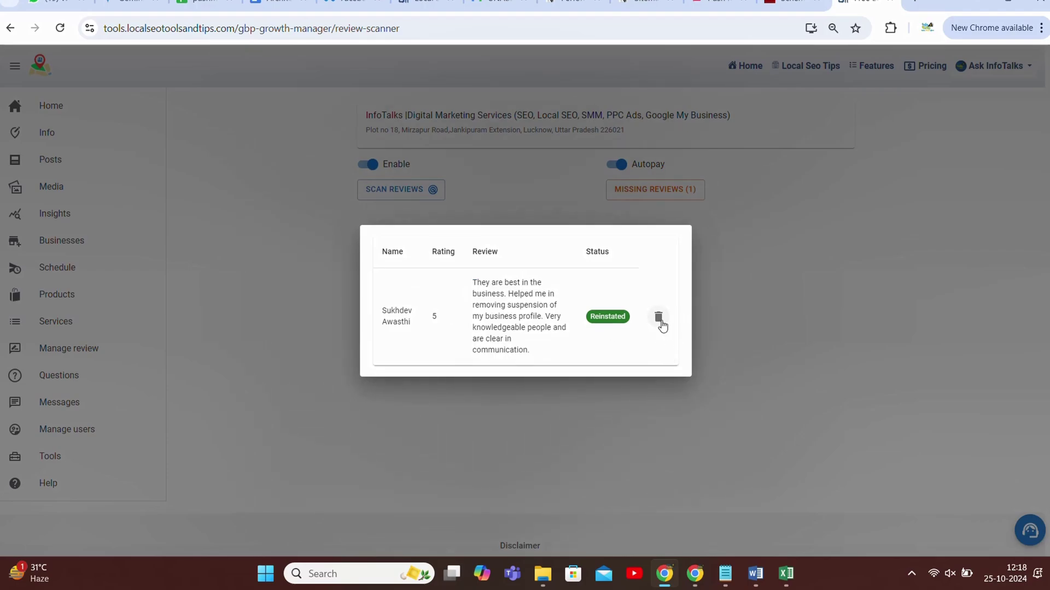
pyautogui.click(661, 321)
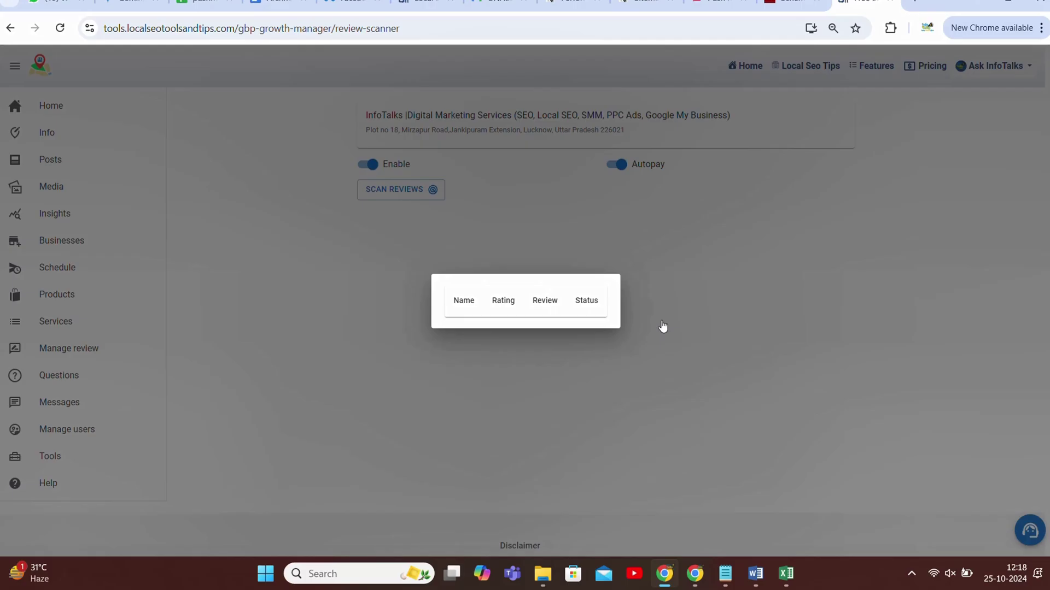